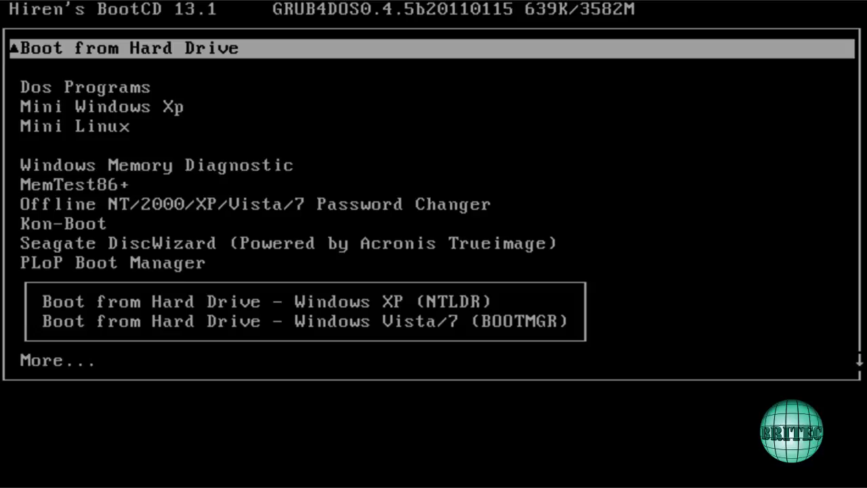
# - Start Dos Programs from the boot menu and go on to the second page of the tool list
pyautogui.press('Down')
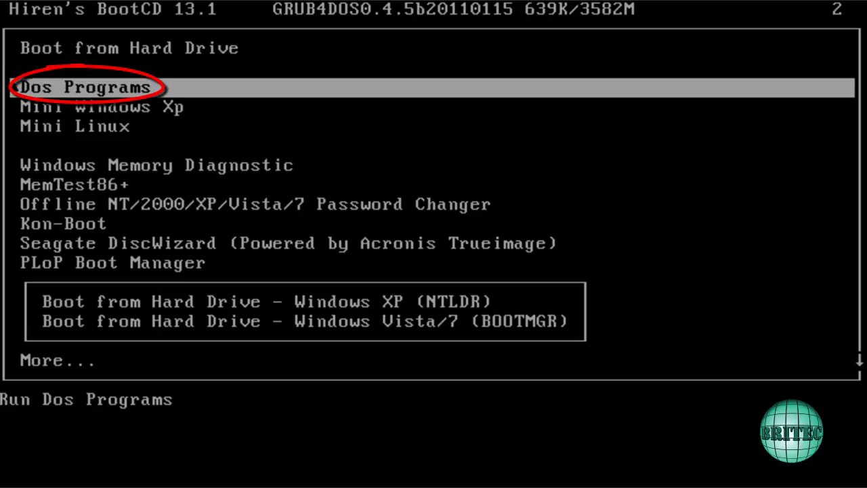
pyautogui.press('Return')
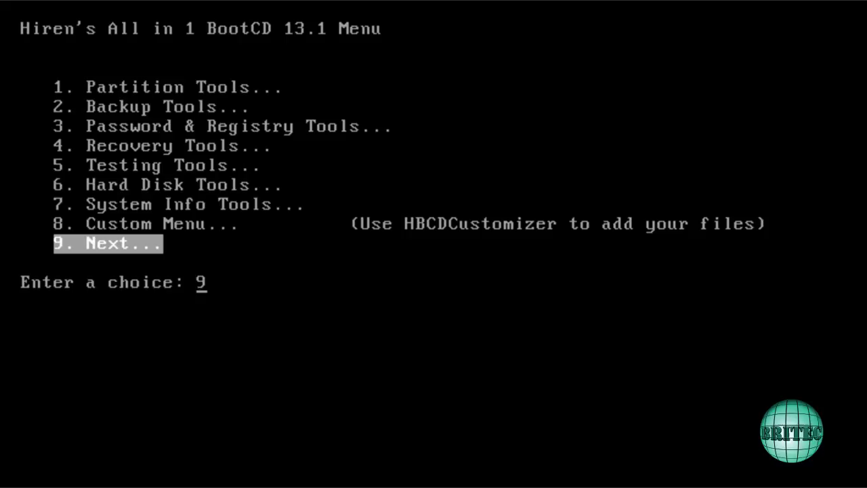
pyautogui.press('Return')
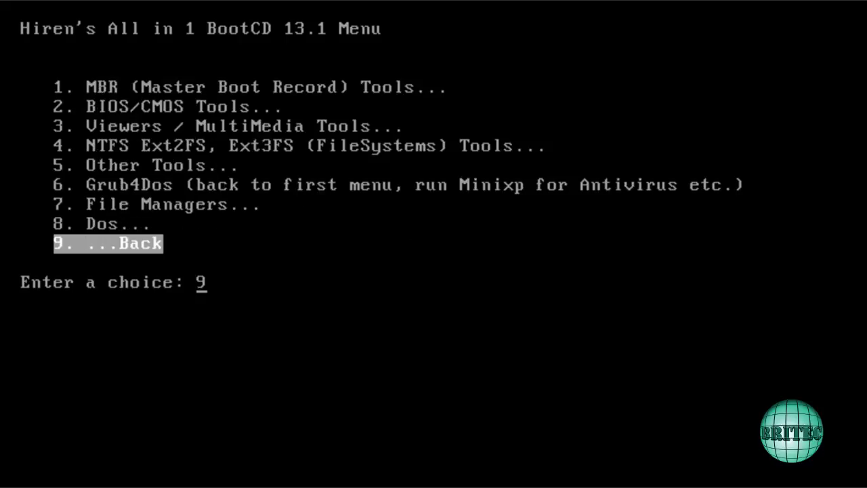
# - Open the MBR (Master Boot Record) Tools list
pyautogui.press('Up')
pyautogui.press('Up')
pyautogui.press('Up')
pyautogui.press('Up')
pyautogui.press('Up')
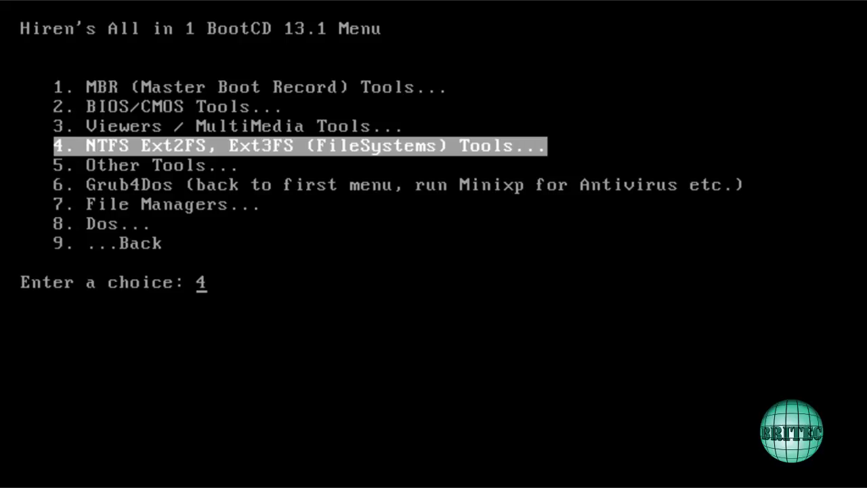
pyautogui.press('Up')
pyautogui.press('Up')
pyautogui.press('Up')
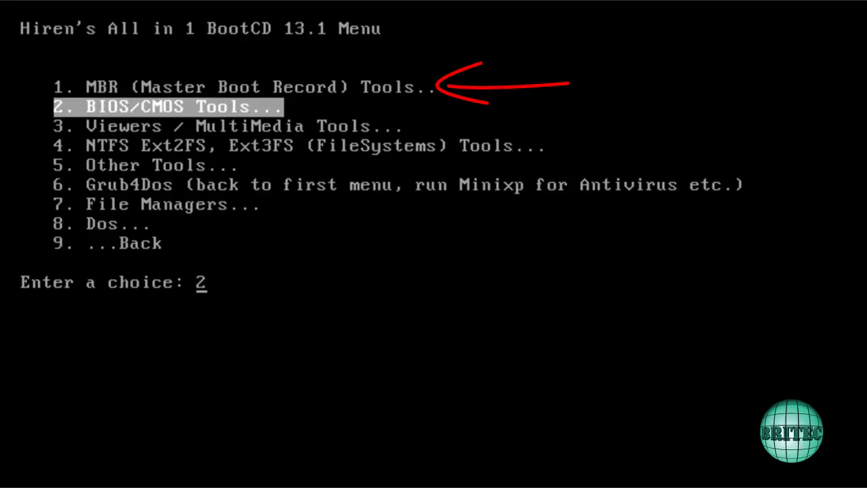
pyautogui.press('Return')
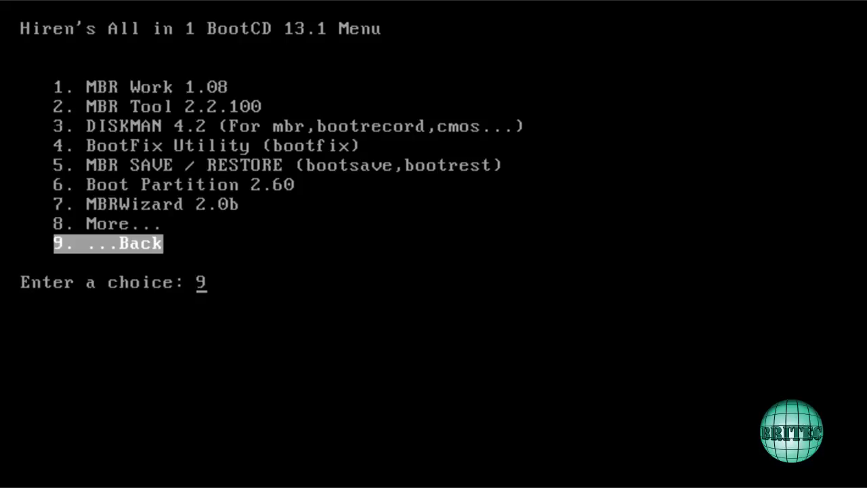
# - Launch MBR Work 1.08 from the list of MBR tools
pyautogui.press('Up')
pyautogui.press('Up')
pyautogui.press('Up')
pyautogui.press('Up')
pyautogui.press('Up')
pyautogui.press('Up')
pyautogui.press('Up')
pyautogui.press('Up')
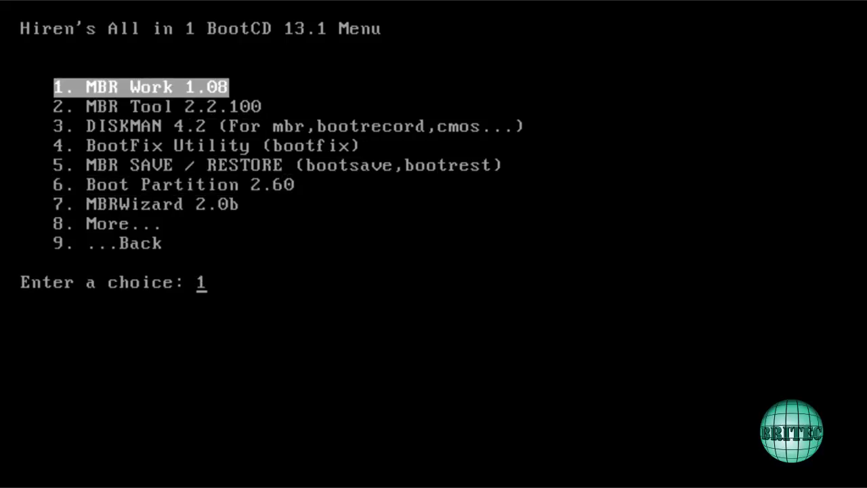
pyautogui.press('Down')
pyautogui.press('Down')
pyautogui.press('Down')
pyautogui.press('Down')
pyautogui.press('Down')
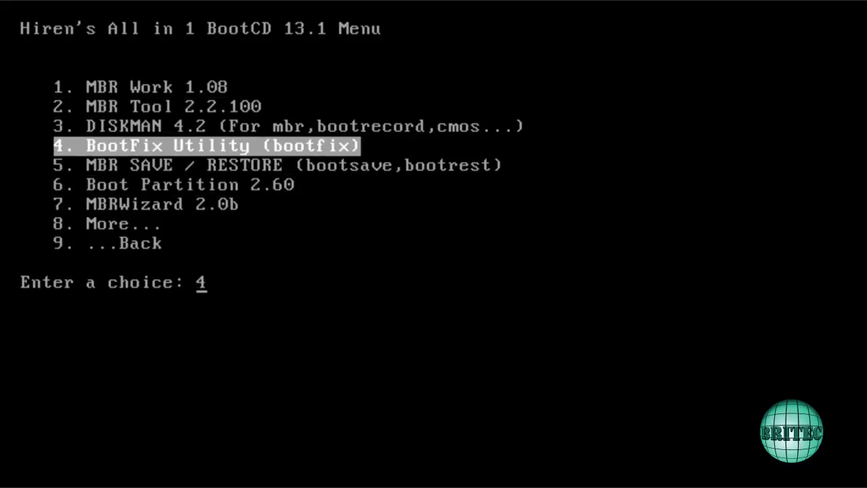
pyautogui.press('Up')
pyautogui.press('Up')
pyautogui.press('Up')
pyautogui.press('Up')
pyautogui.press('Up')
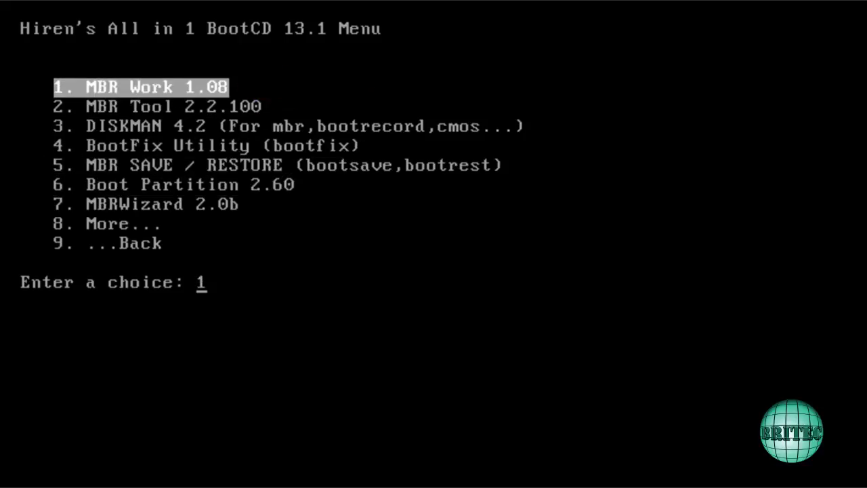
pyautogui.press('Return')
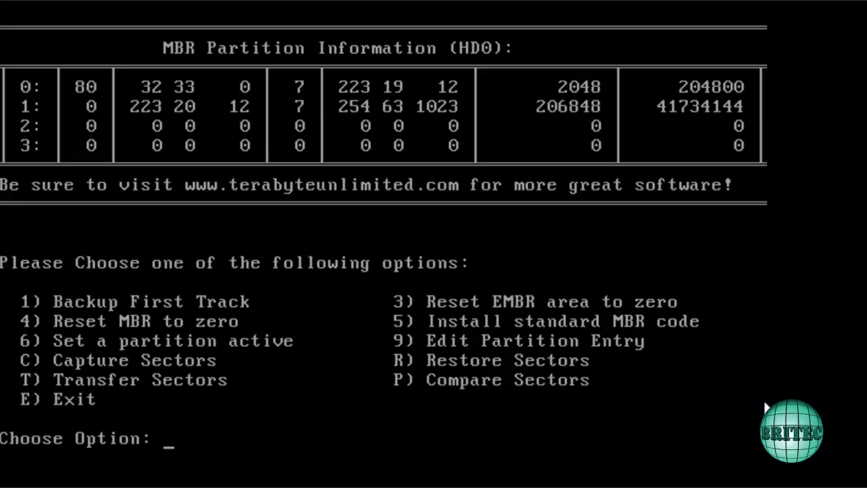
# - Install standard MBR code on HD0 using the Windows 7 code base and confirm the operation
pyautogui.write('5')
pyautogui.press('Return')
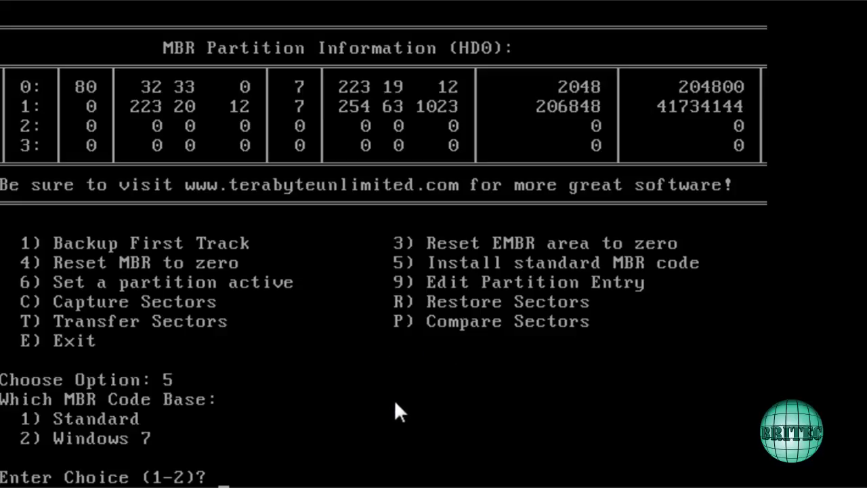
pyautogui.write('2')
pyautogui.press('Return')
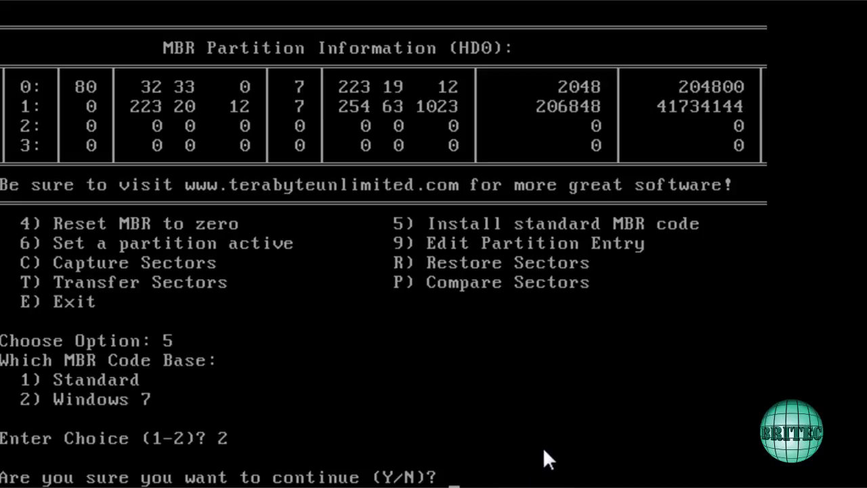
pyautogui.write('y')
pyautogui.press('Return')
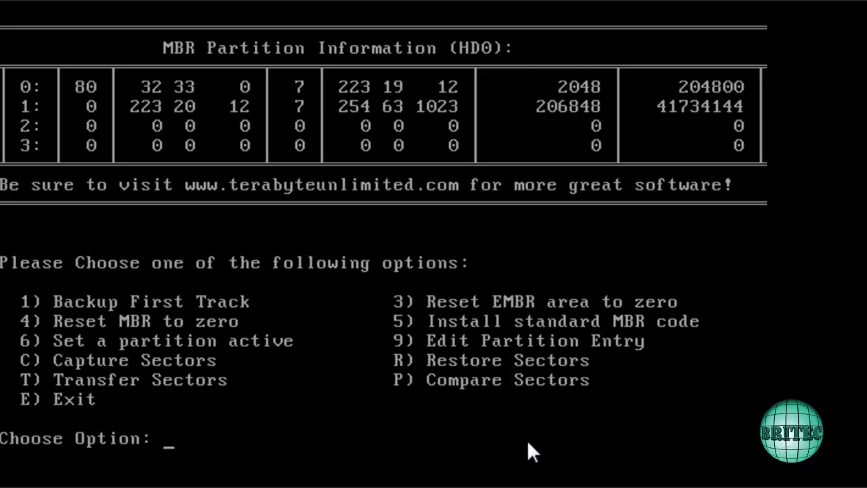
# - Exit MBR Work and start Windows normally from the error recovery screen
pyautogui.write('e')
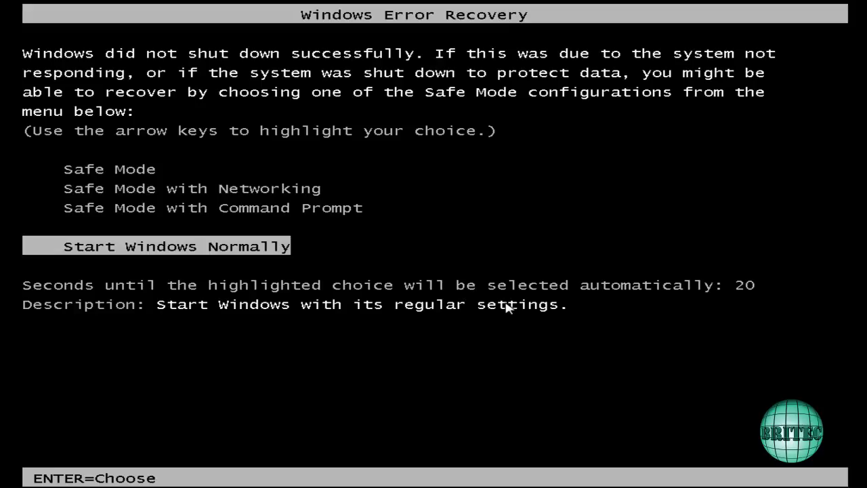
pyautogui.press('Return')
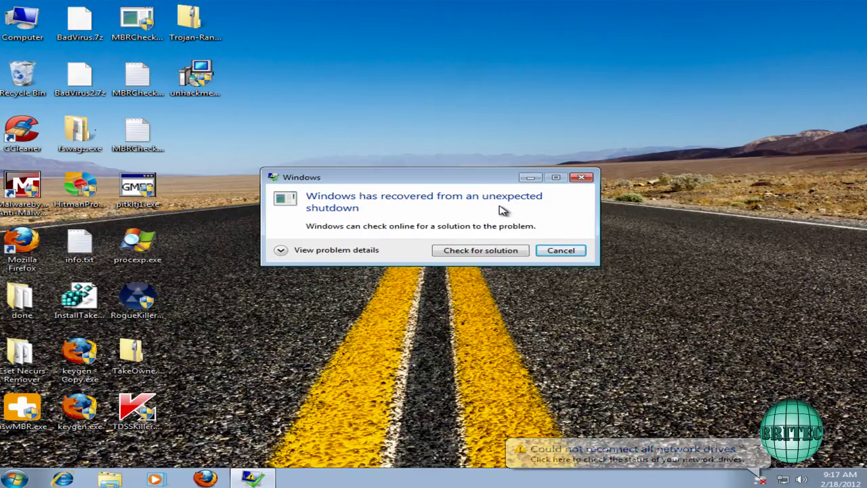
# - View the problem details of the unexpected shutdown report down to the end, and close the report
pyautogui.click(280, 250)
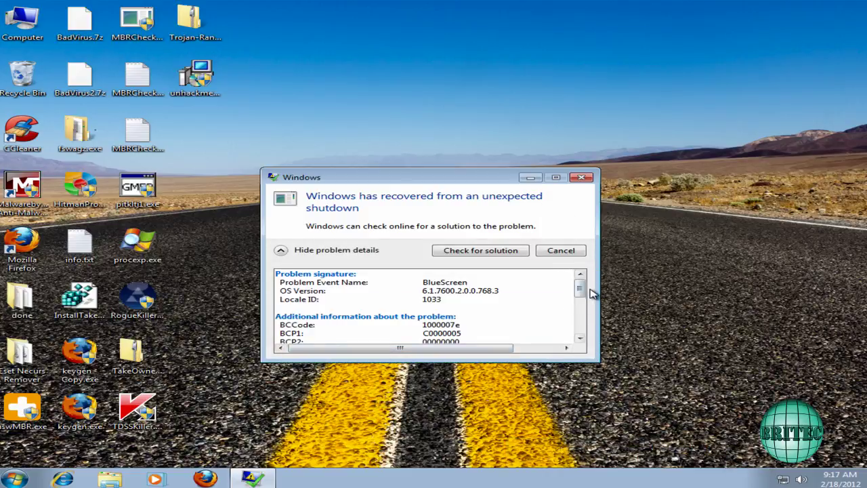
pyautogui.moveTo(580, 287); pyautogui.dragTo(581, 332)
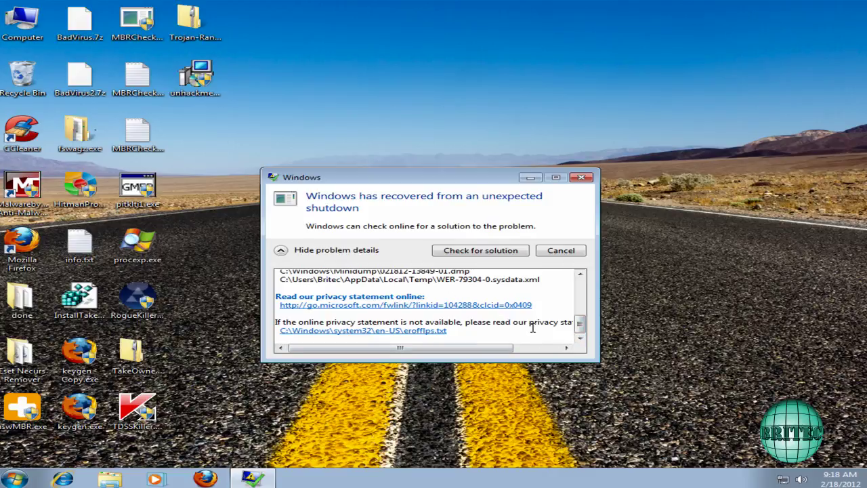
pyautogui.click(580, 177)
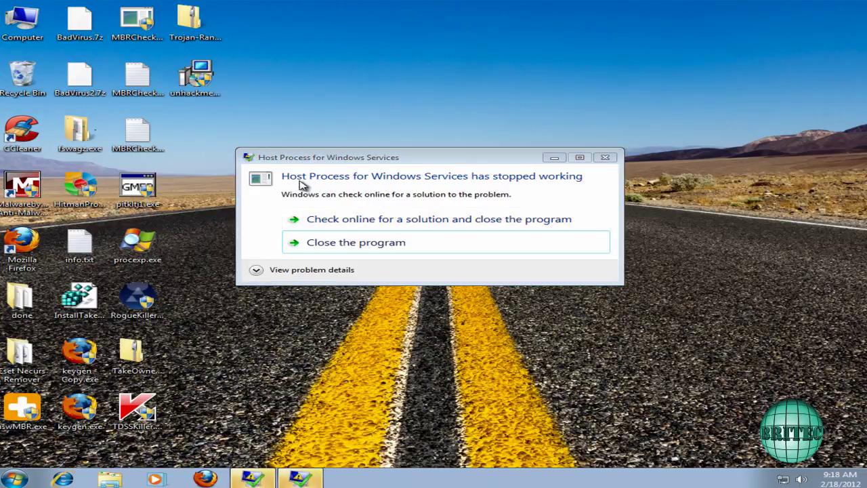
# - View the problem details of the Host Process for Windows Services crash, and dismiss the crash reports
pyautogui.click(259, 270)
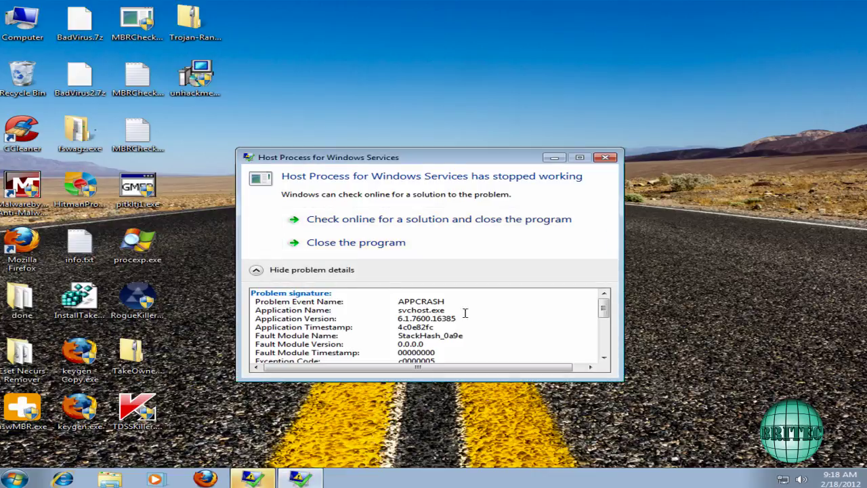
pyautogui.moveTo(605, 310)
pyautogui.mouseDown()
pyautogui.moveTo(613, 351)
pyautogui.moveTo(606, 316)
pyautogui.moveTo(616, 303)
pyautogui.moveTo(615, 344)
pyautogui.mouseUp()
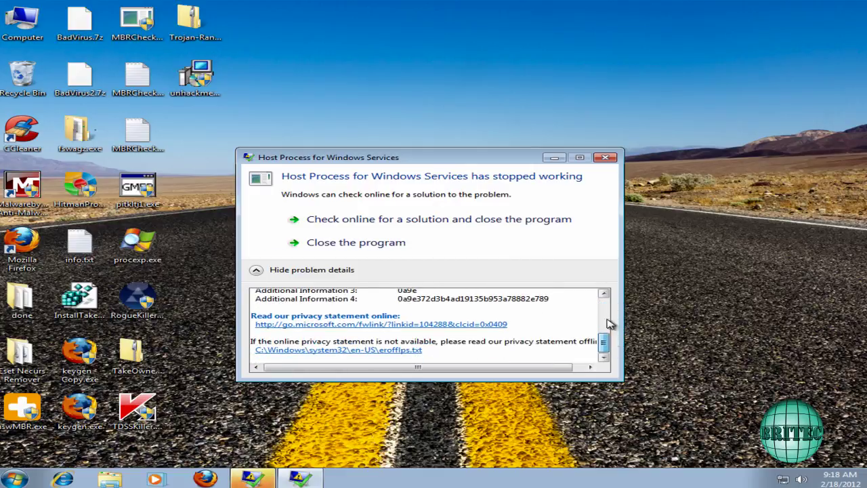
pyautogui.click(606, 157)
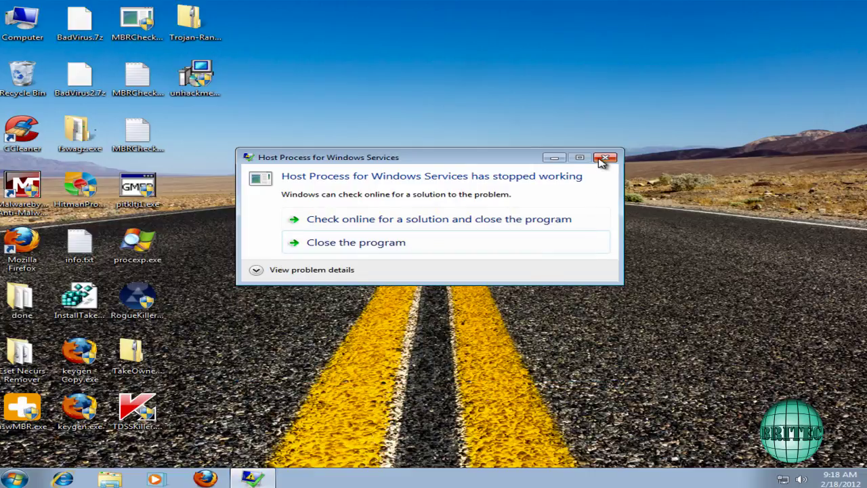
pyautogui.click(605, 156)
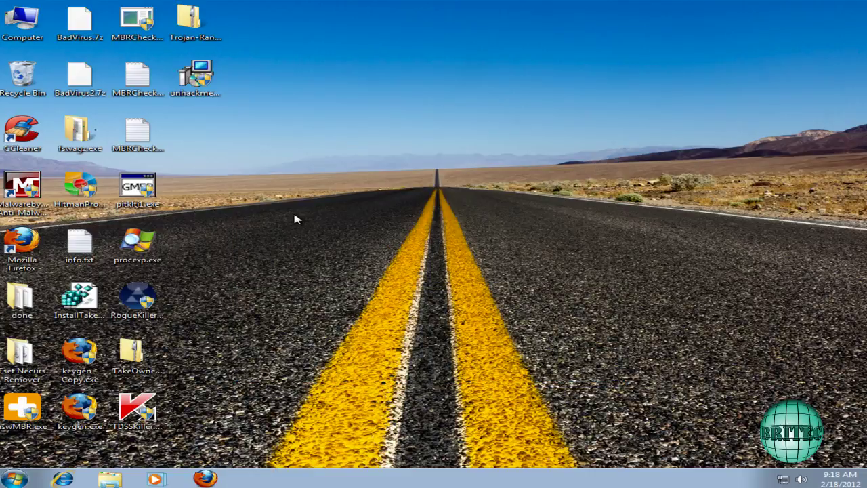
# - Move pitkltj1.exe to the middle of the desktop, run it with permission to make changes, and minimize the GMER window
pyautogui.moveTo(138, 187); pyautogui.dragTo(422, 184)
pyautogui.doubleClick(421, 185)
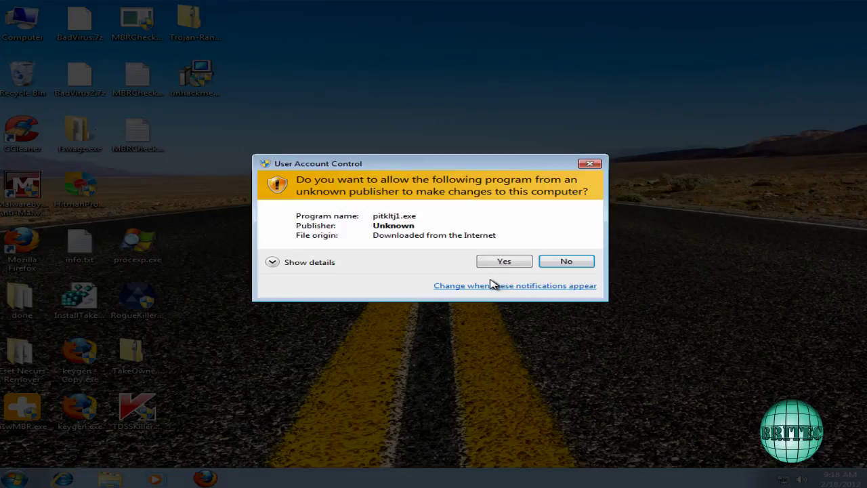
pyautogui.click(502, 264)
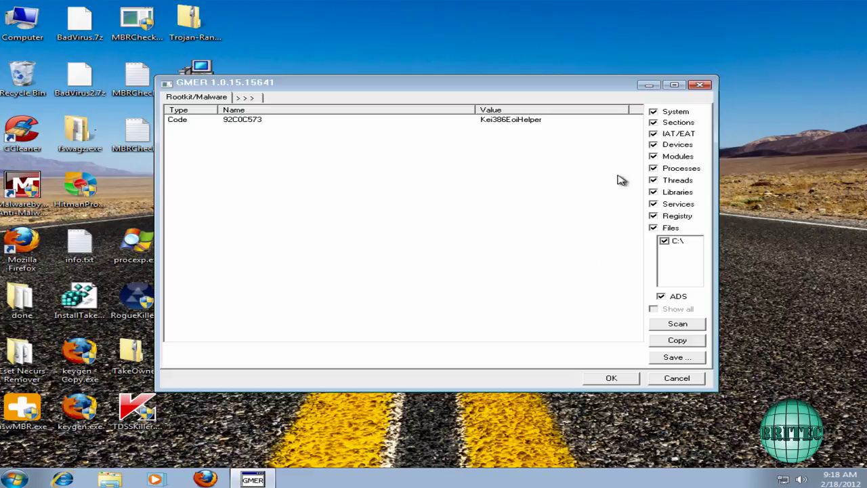
pyautogui.click(650, 85)
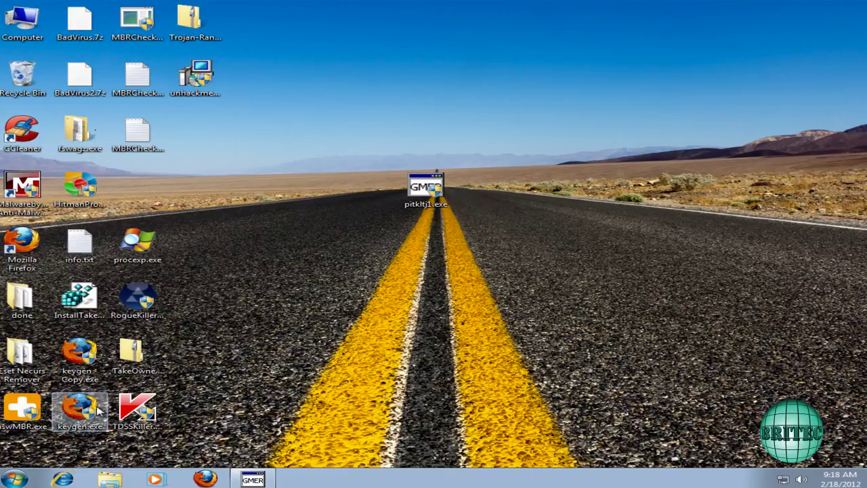
# - Move TDSSKiller beside pitkltj1.exe on the desktop and run a rootkit scan with it, allowing its changes and closing it when done
pyautogui.moveTo(139, 410); pyautogui.dragTo(498, 187)
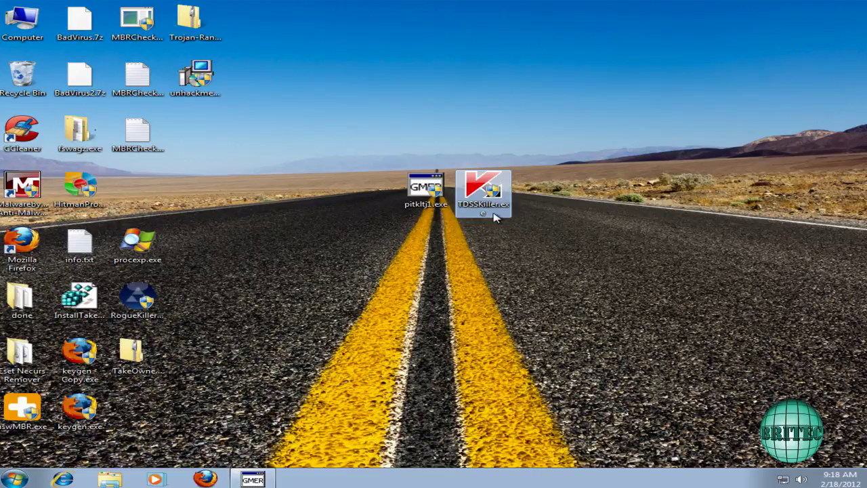
pyautogui.doubleClick(486, 188)
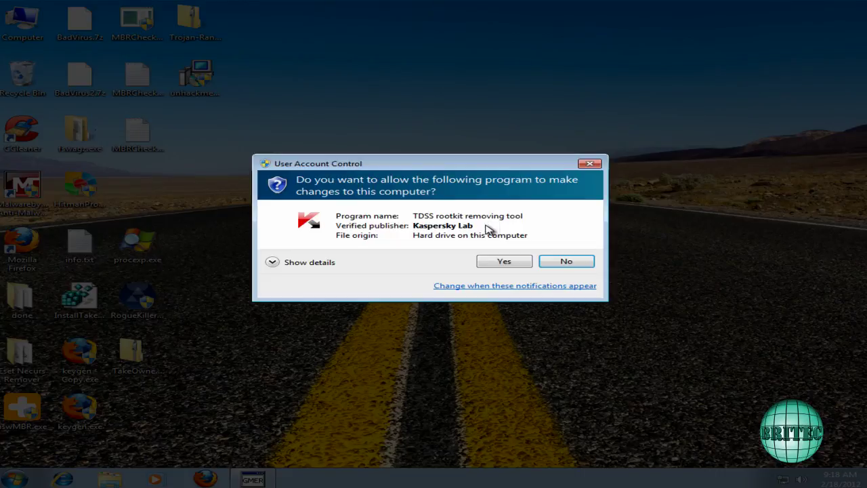
pyautogui.click(485, 261)
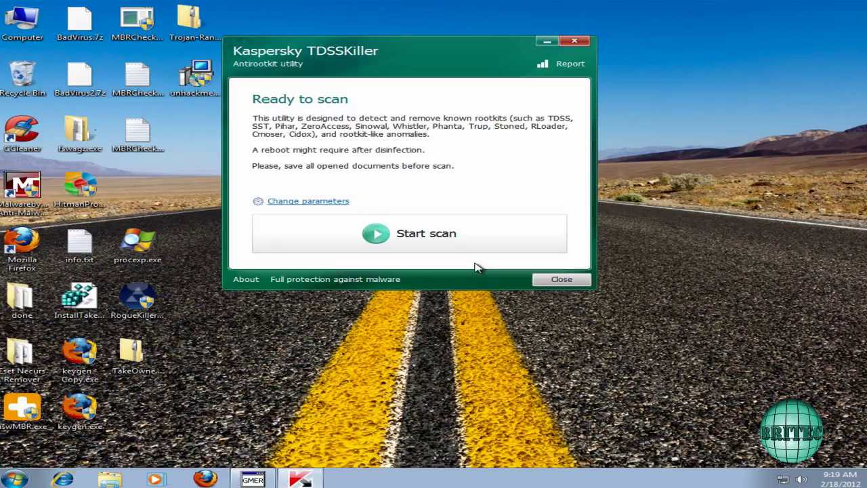
pyautogui.click(421, 237)
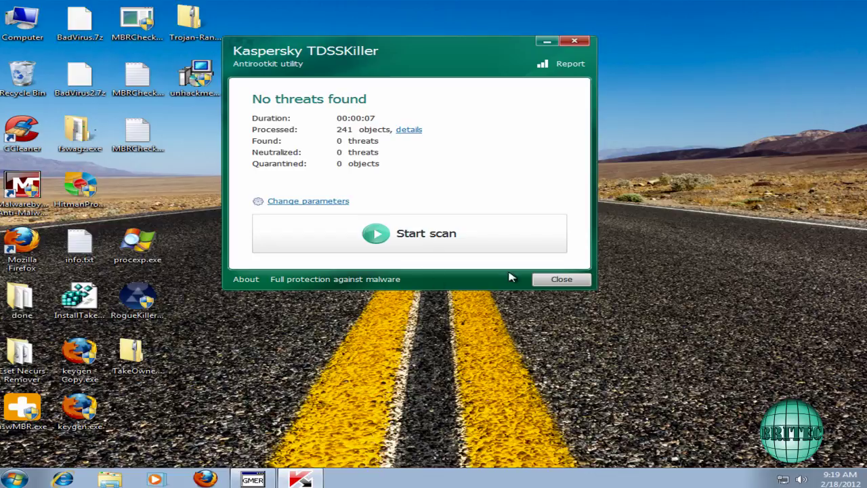
pyautogui.click(562, 279)
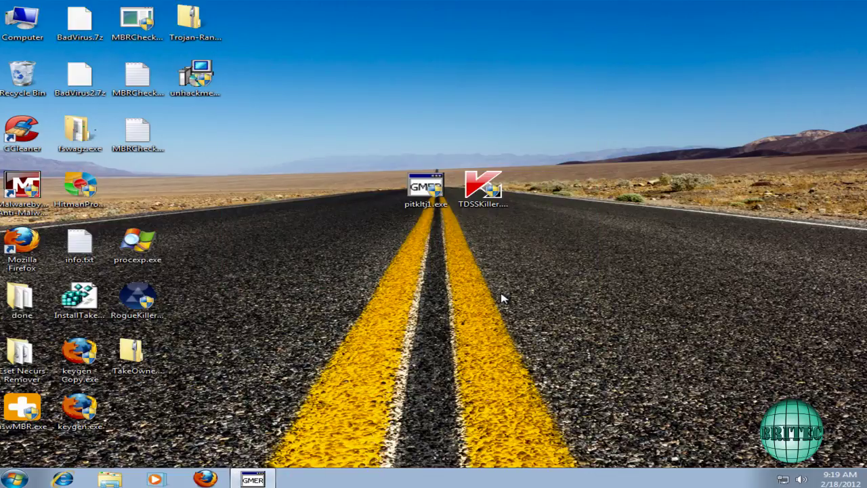
# - Move aswMBR.exe onto the open desktop and run it, agree to download the latest Avast! virus definitions, and exit the program
pyautogui.moveTo(23, 408); pyautogui.dragTo(310, 191)
pyautogui.doubleClick(311, 187)
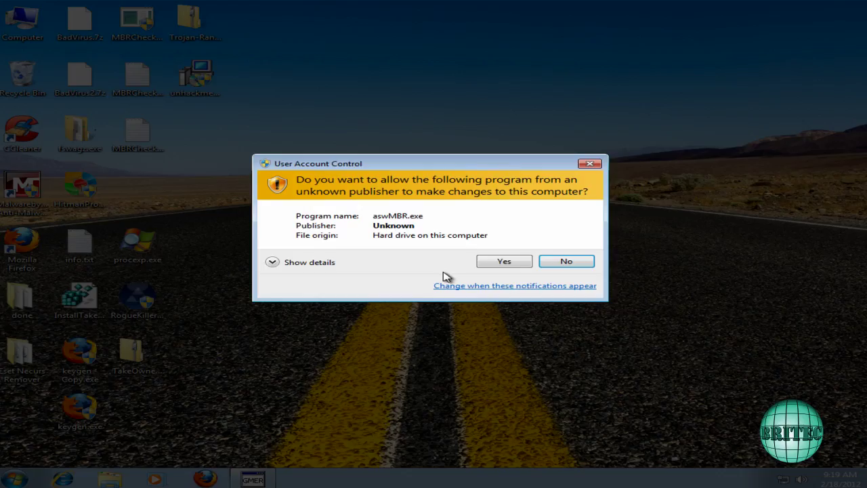
pyautogui.click(504, 263)
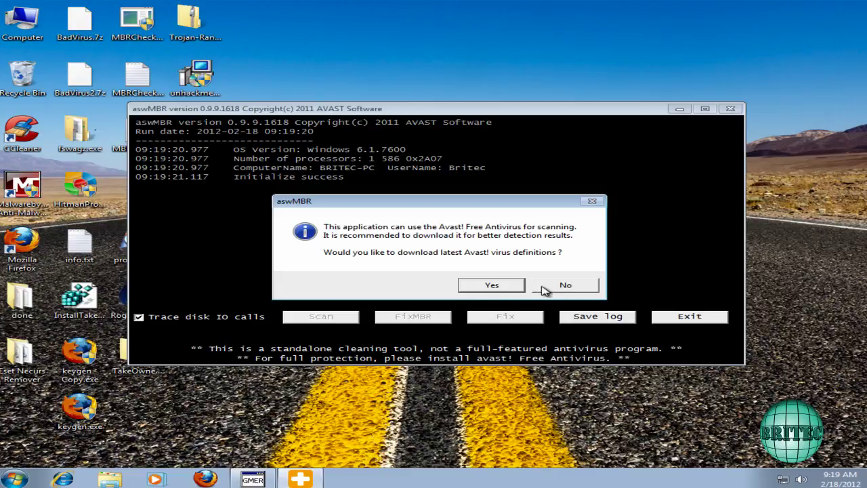
pyautogui.click(500, 286)
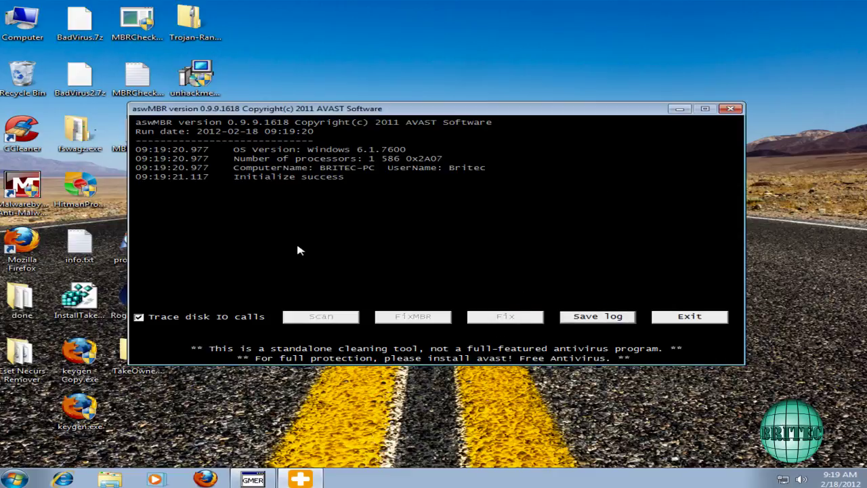
pyautogui.click(690, 324)
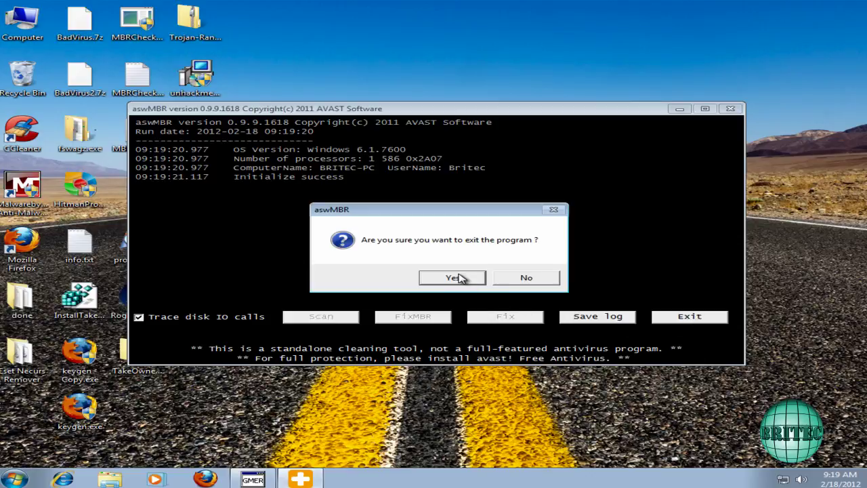
pyautogui.click(456, 278)
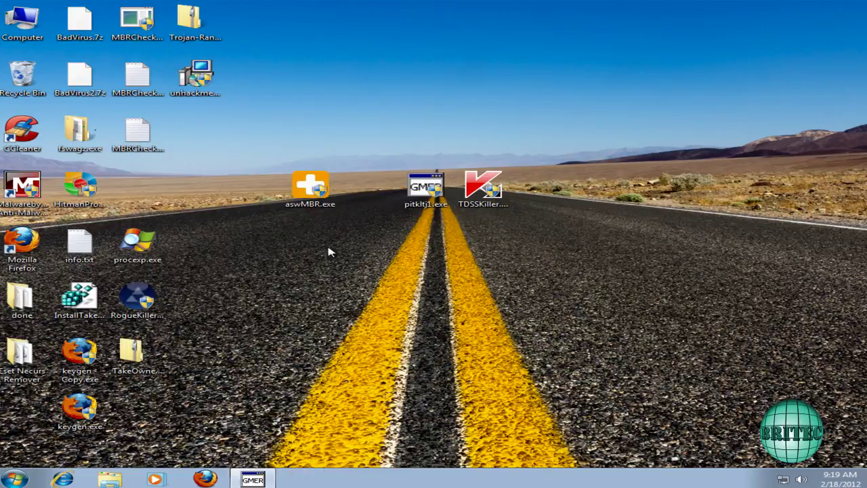
# - Run aswMBR.exe with permission to make changes, decline the Avast! virus definitions download, scan the disk, and close the program when done
pyautogui.doubleClick(296, 191)
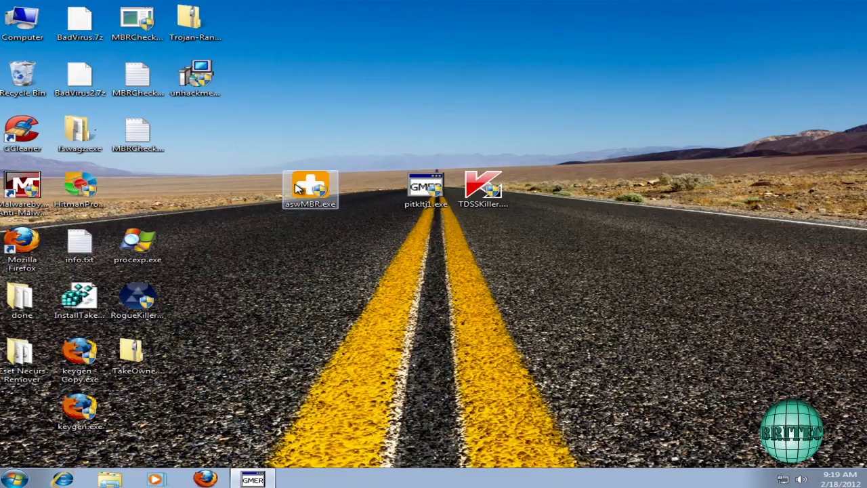
pyautogui.click(506, 263)
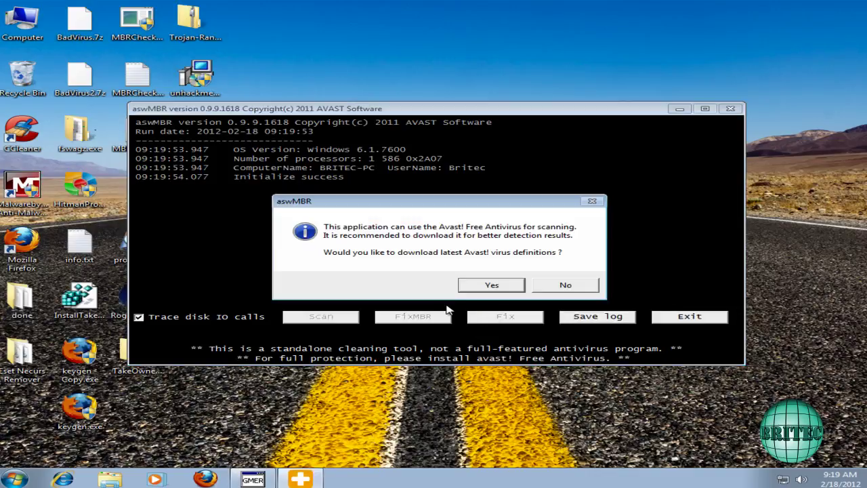
pyautogui.click(568, 289)
pyautogui.click(306, 317)
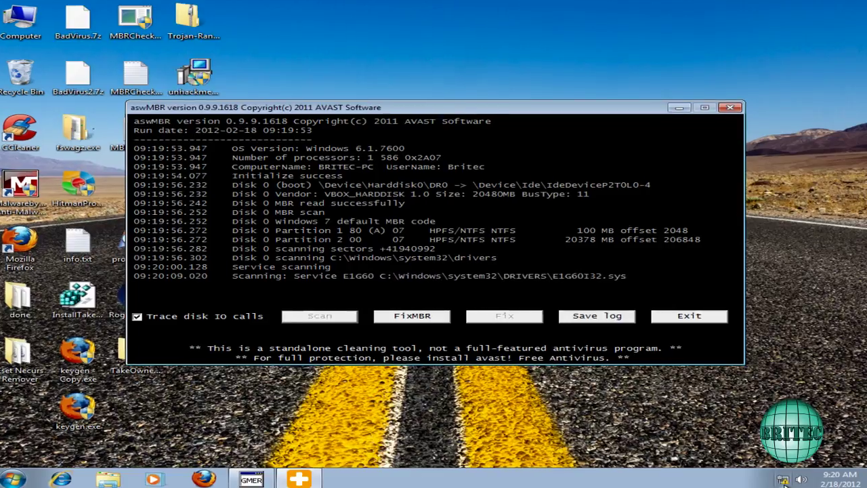
pyautogui.moveTo(785, 480)
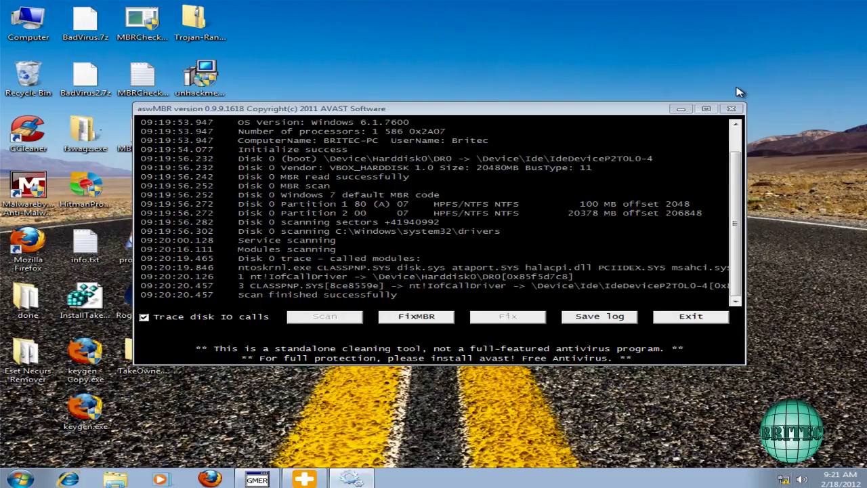
pyautogui.click(731, 108)
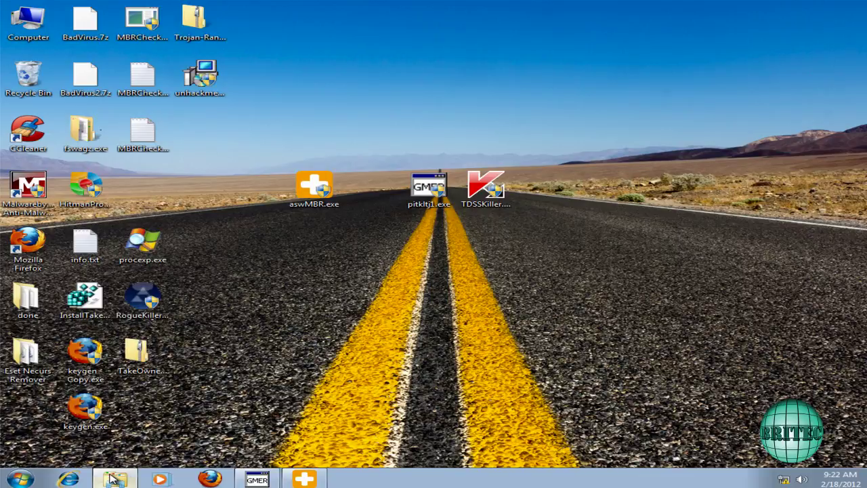
# - Browse the local disk to the C:\Windows\System32 folder
pyautogui.click(21, 479)
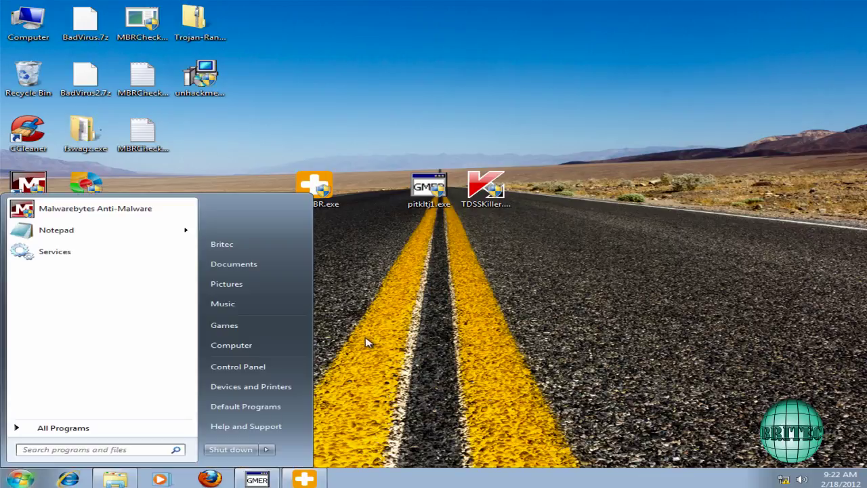
pyautogui.click(212, 347)
pyautogui.click(337, 198)
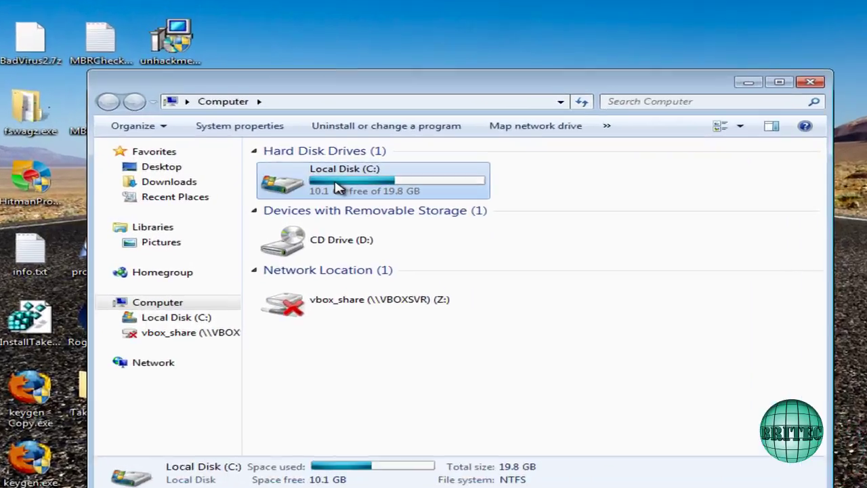
pyautogui.doubleClick(337, 189)
pyautogui.doubleClick(287, 277)
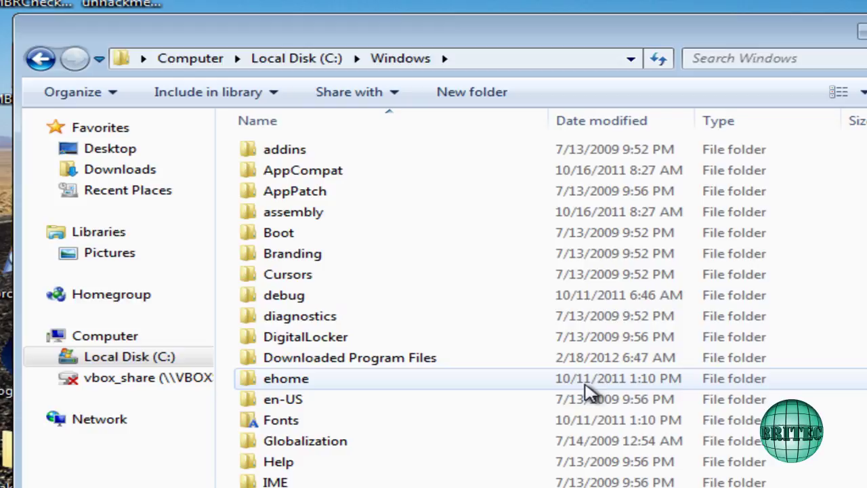
pyautogui.scroll(-6, 583, 394)
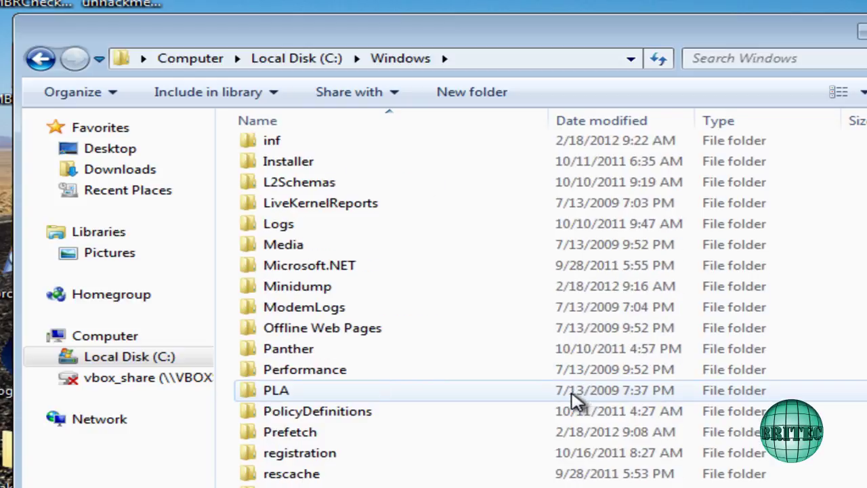
pyautogui.scroll(-5, 573, 401)
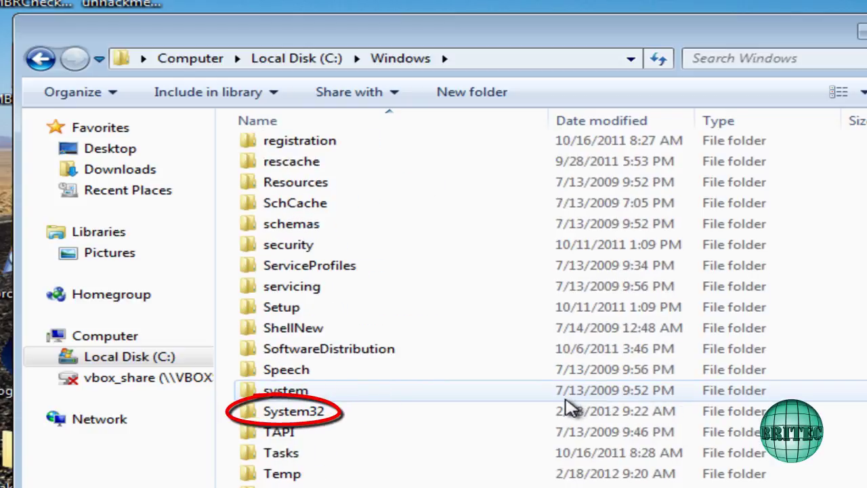
pyautogui.doubleClick(329, 415)
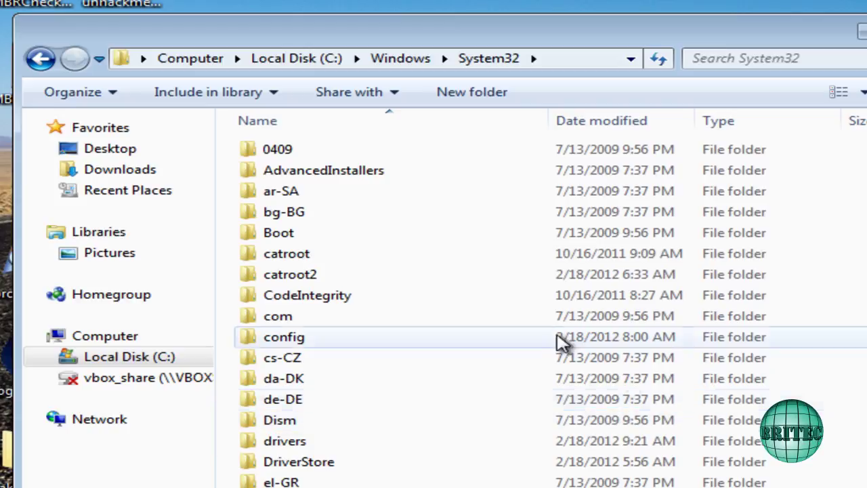
# - Sort System32 by modification date, examine the recently changed pfxagggq.exe and msrun.exe files, and close the folder window
pyautogui.click(600, 124)
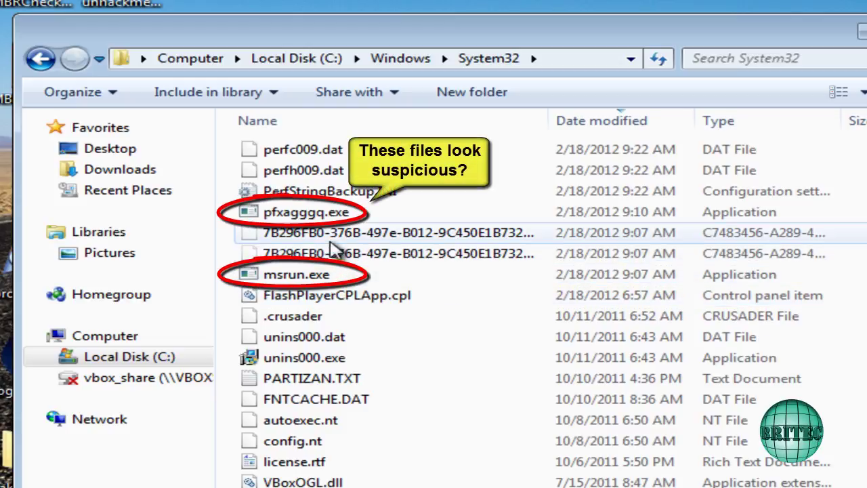
pyautogui.moveTo(312, 239)
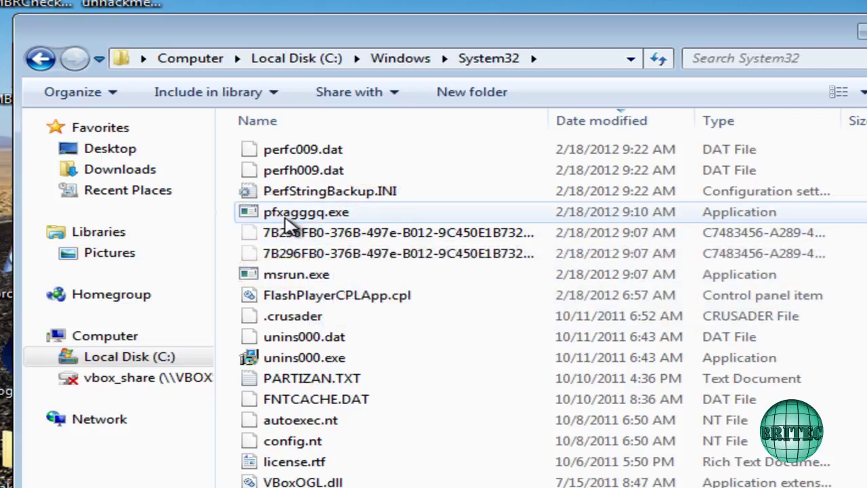
pyautogui.moveTo(285, 217)
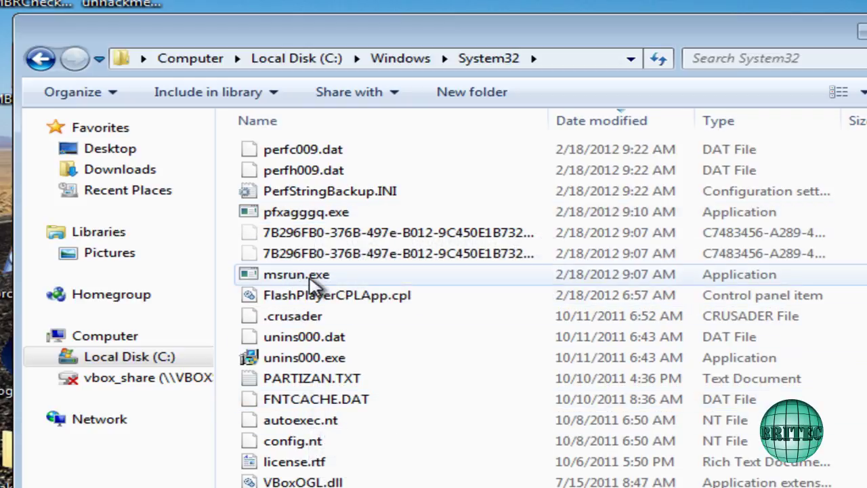
pyautogui.moveTo(283, 286)
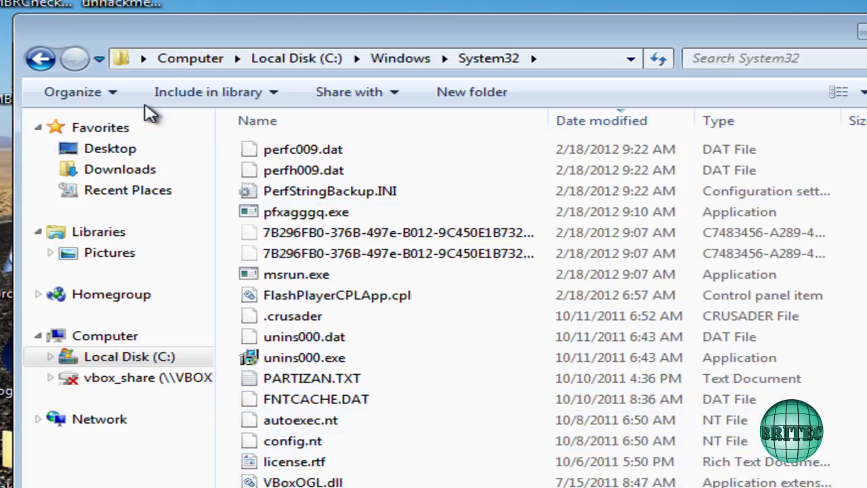
pyautogui.click(39, 58)
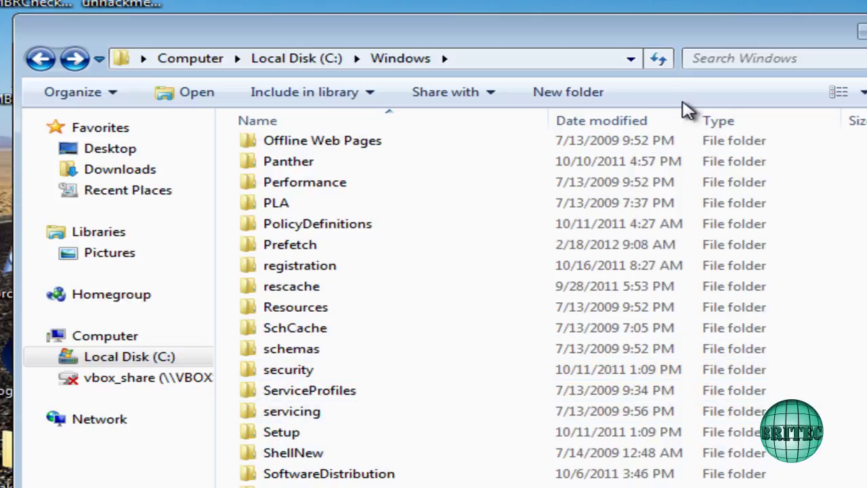
pyautogui.hotkey('alt', 'F4')
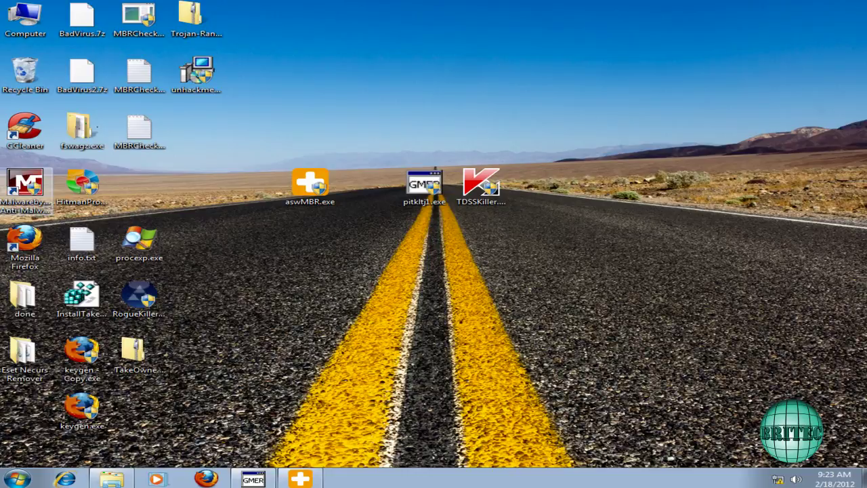
# - Move the Malwarebytes Anti-Malware shortcut below aswMBR.exe and run a quick scan with it, dismissing the offline prompt
pyautogui.moveTo(20, 182); pyautogui.dragTo(339, 290)
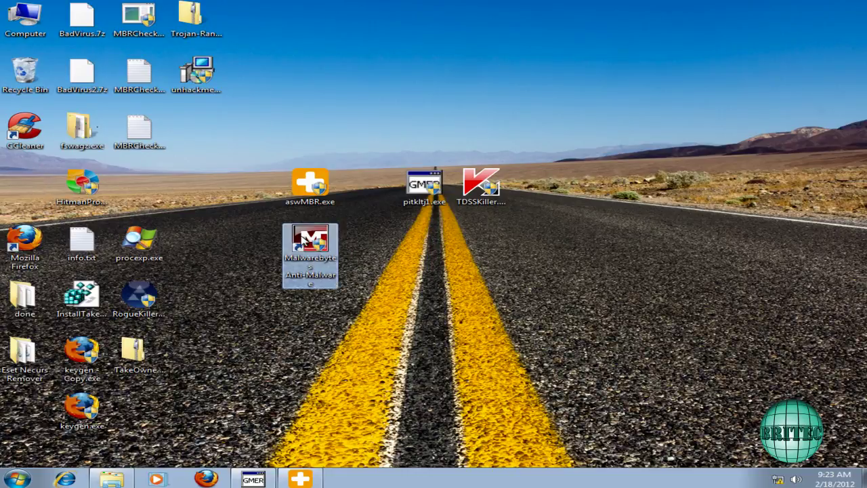
pyautogui.doubleClick(306, 242)
pyautogui.click(484, 262)
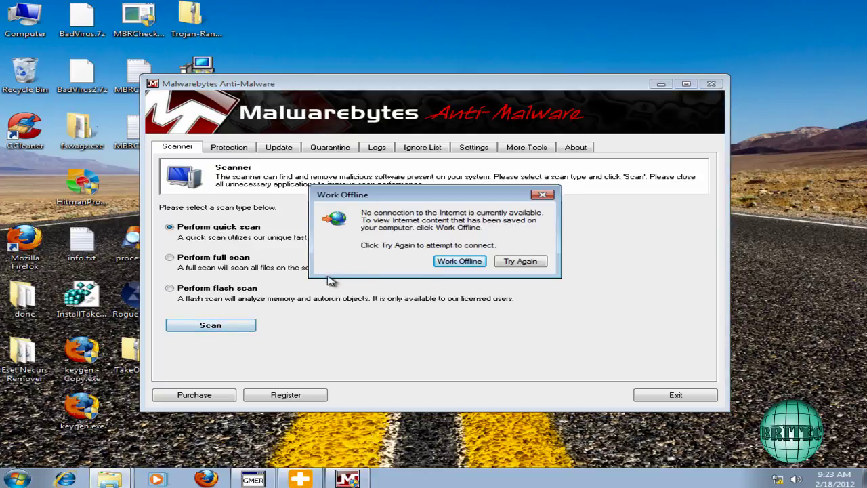
pyautogui.click(543, 197)
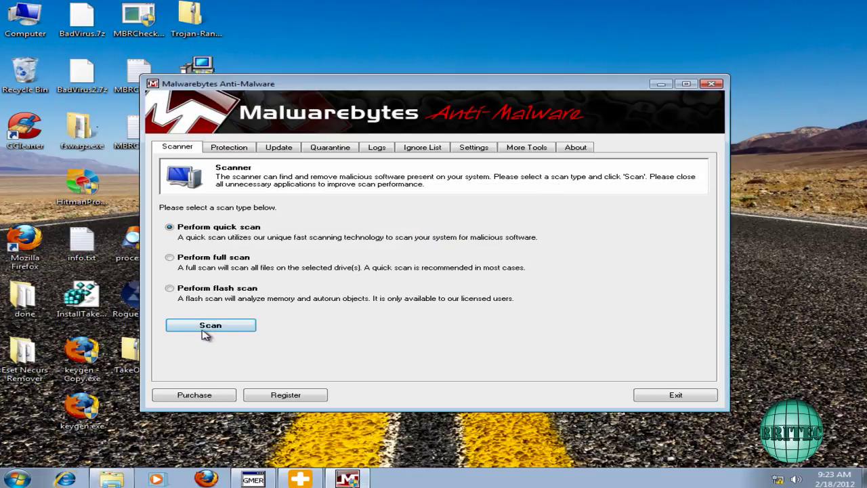
pyautogui.click(210, 325)
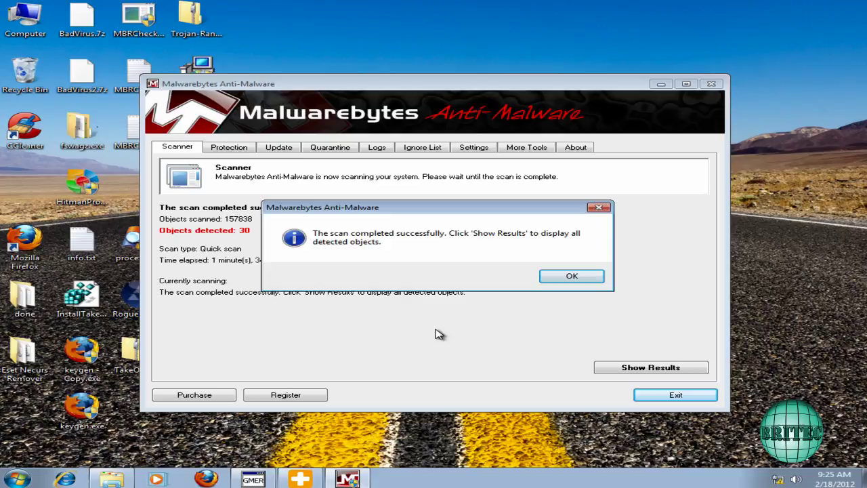
# - Show the Malwarebytes scan results, widen the Vendor column, and review the full list of detected threats
pyautogui.click(569, 277)
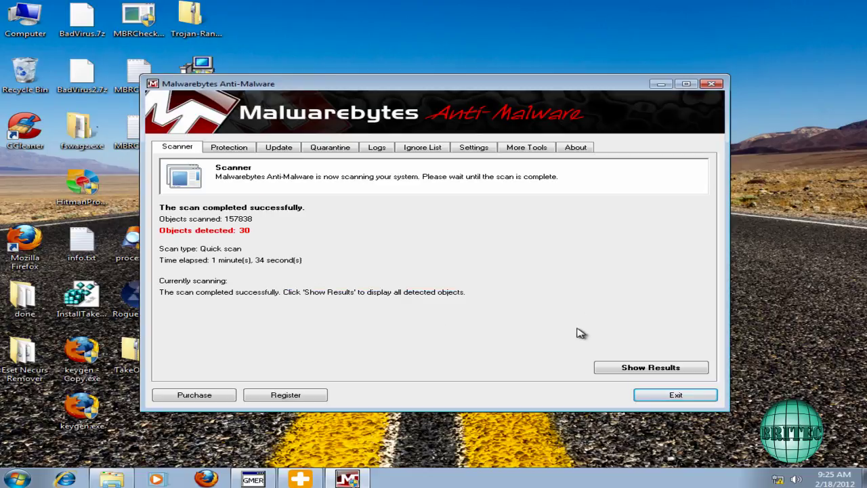
pyautogui.click(618, 368)
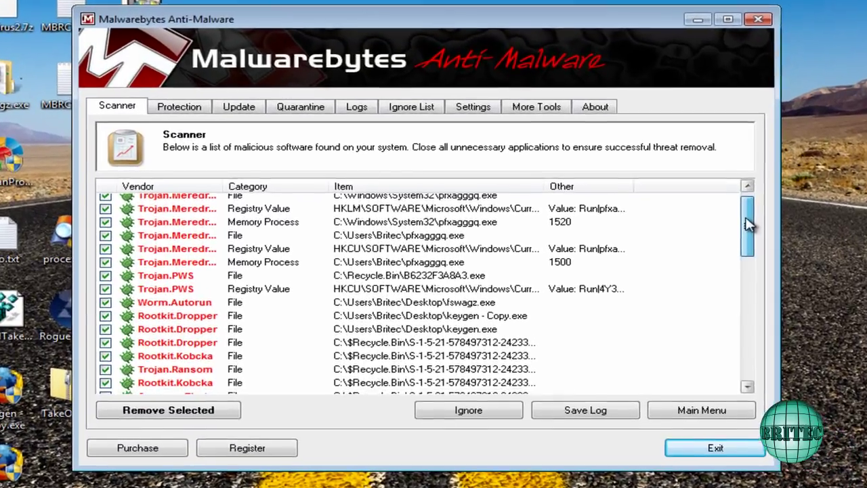
pyautogui.moveTo(703, 231); pyautogui.dragTo(751, 226)
pyautogui.moveTo(221, 185); pyautogui.dragTo(281, 186)
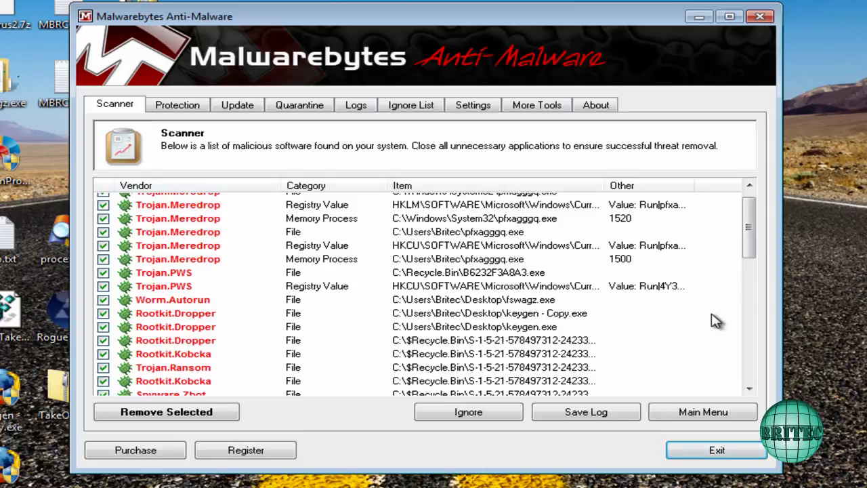
pyautogui.moveTo(757, 229); pyautogui.dragTo(748, 277)
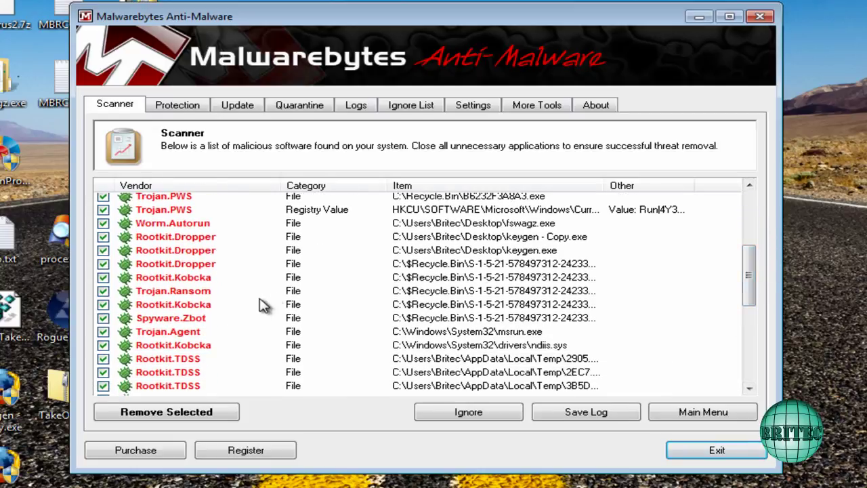
pyautogui.click(740, 264)
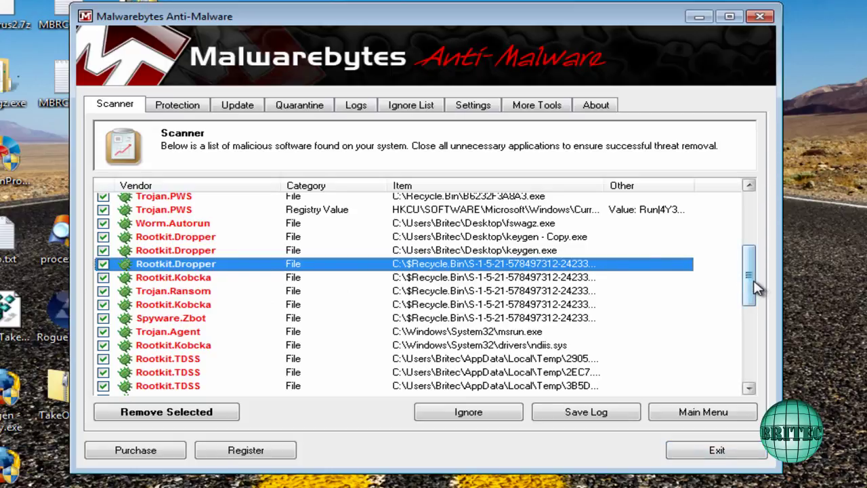
pyautogui.scroll(-3, 753, 290)
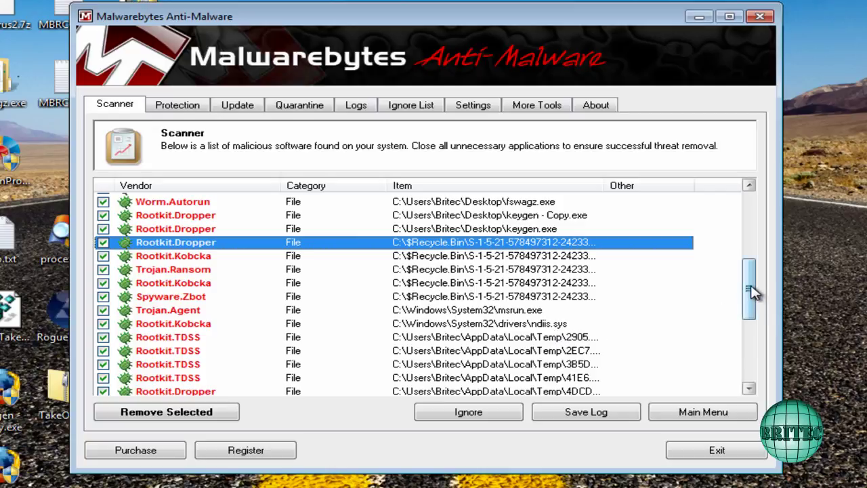
pyautogui.moveTo(751, 288); pyautogui.dragTo(752, 309)
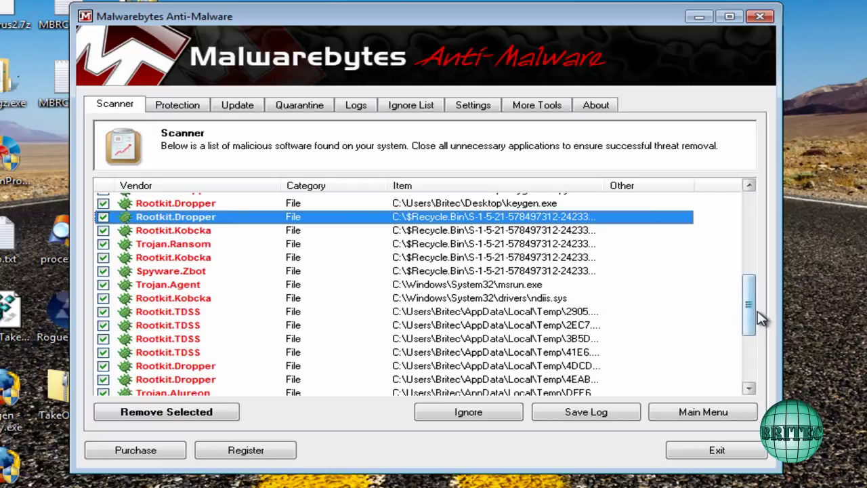
pyautogui.moveTo(754, 306); pyautogui.dragTo(752, 350)
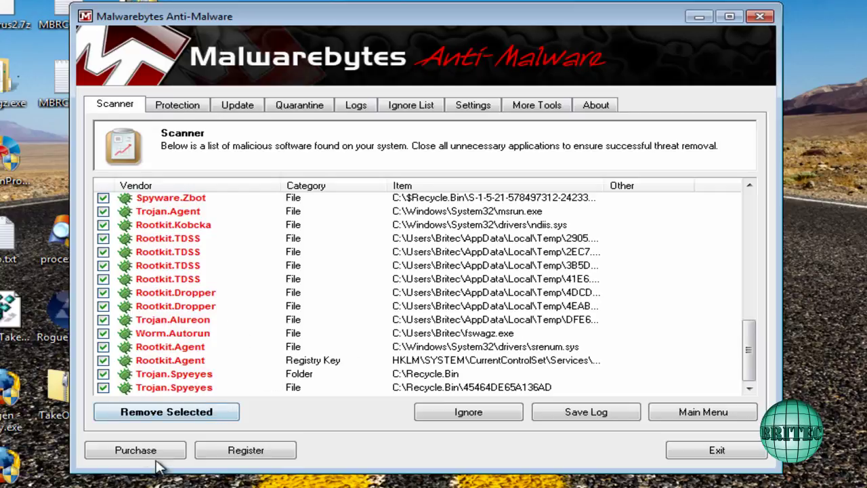
# - Remove all the selected threats, close the scan log, and agree to restart the system
pyautogui.click(144, 418)
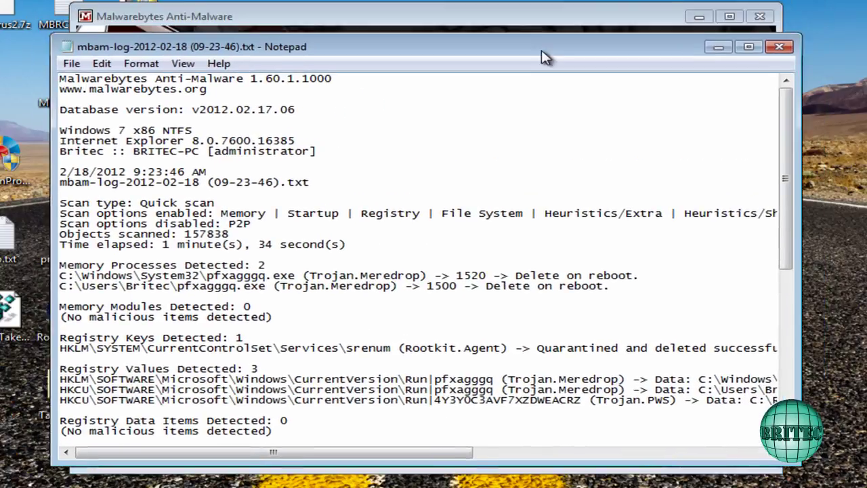
pyautogui.click(793, 52)
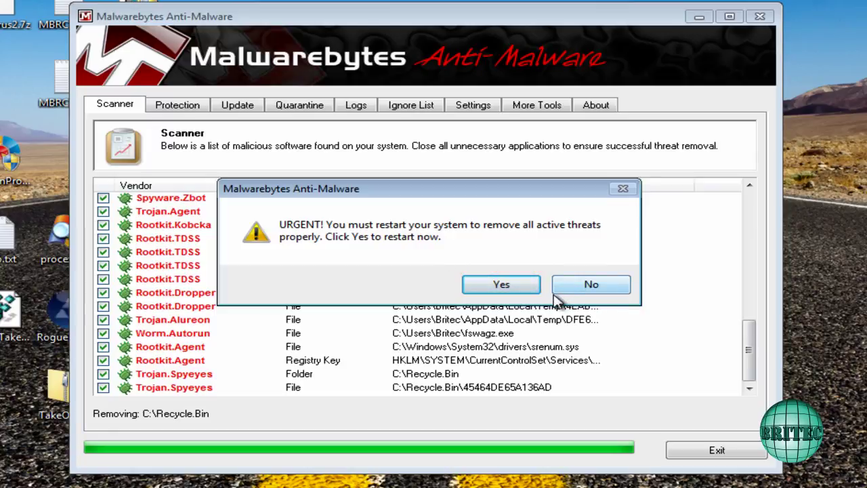
pyautogui.press('Return')
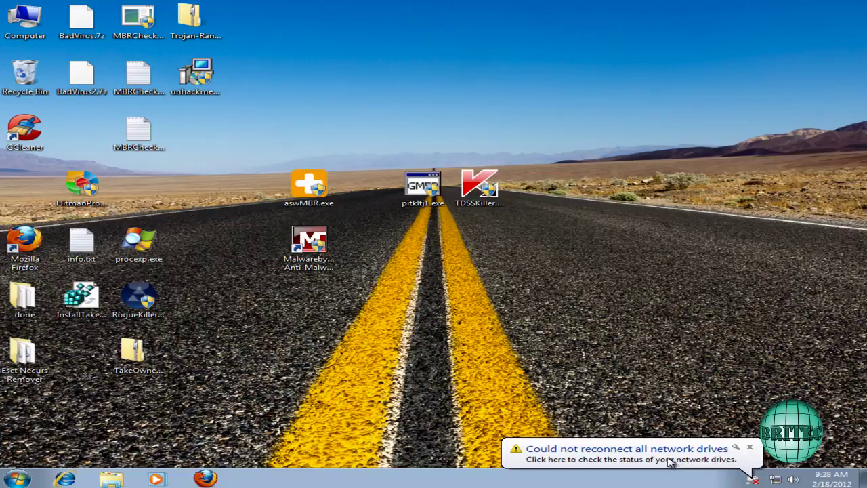
# - Dismiss the network drives notification, open Firefox, search Google for "bbc" and look through the results
pyautogui.click(750, 450)
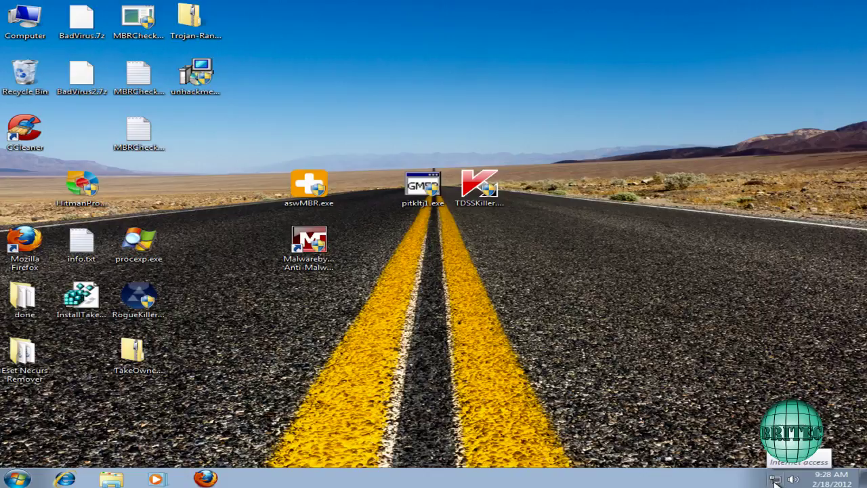
pyautogui.click(206, 479)
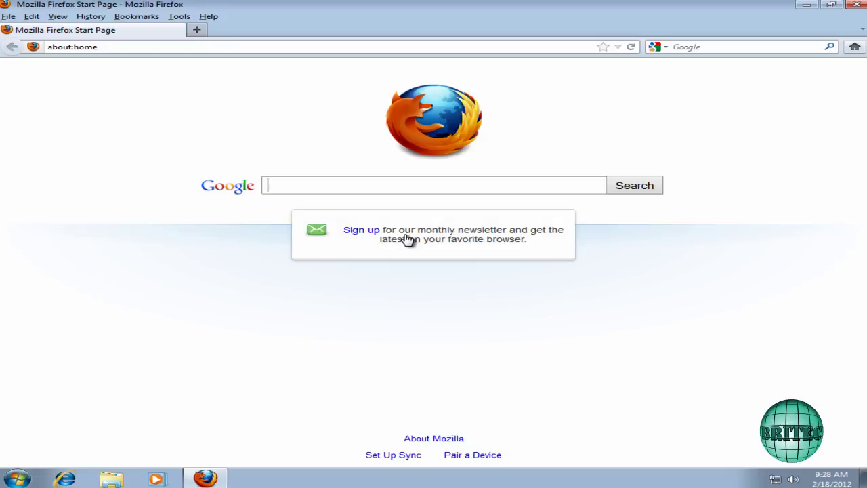
pyautogui.write('bbc')
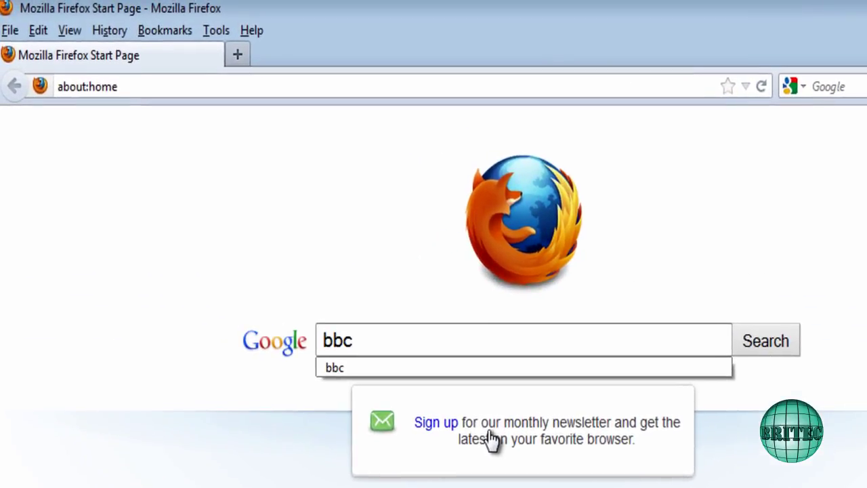
pyautogui.press('Return')
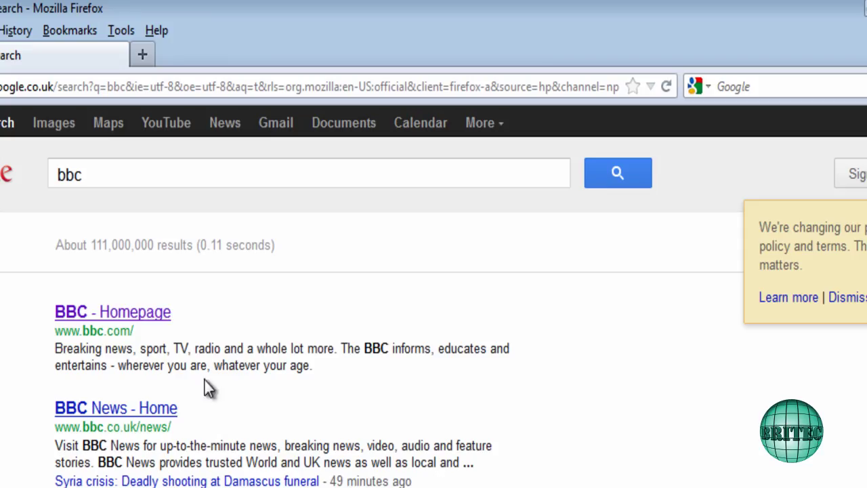
pyautogui.scroll(-10, 190, 345)
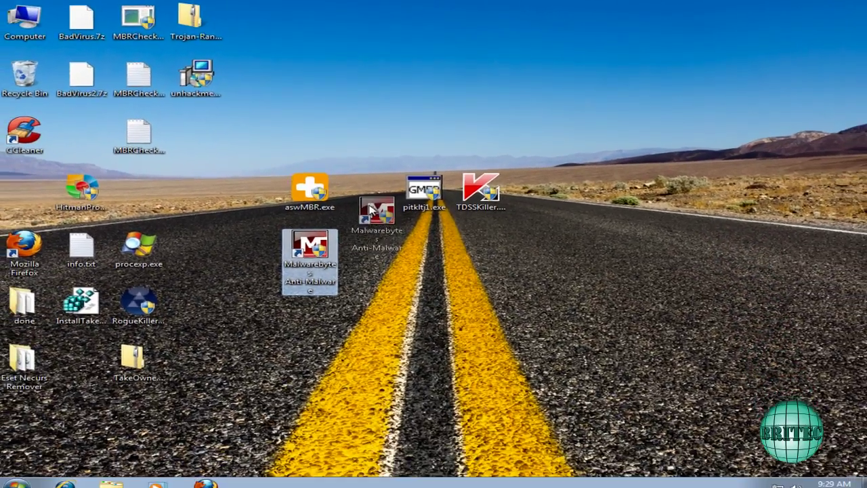
# - Move the Malwarebytes shortcut between aswMBR.exe and pitkltj1.exe, and place the HitmanPro icon below aswMBR.exe
pyautogui.moveTo(278, 441); pyautogui.dragTo(345, 344)
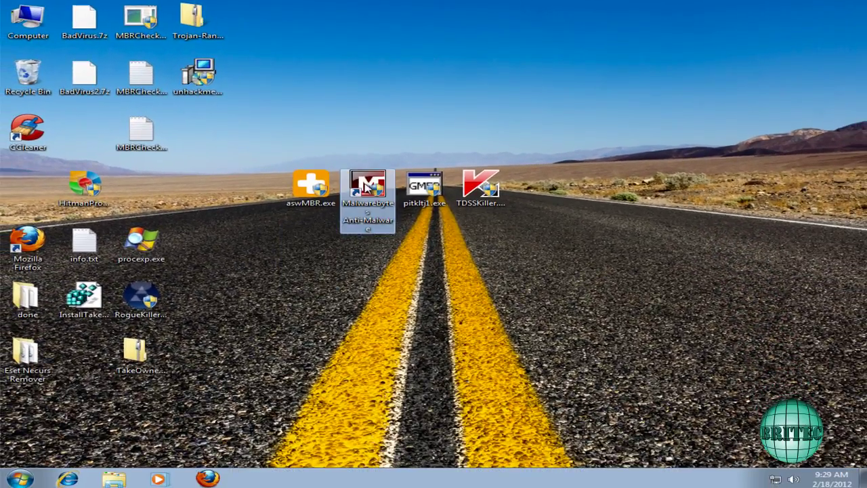
pyautogui.click(341, 288)
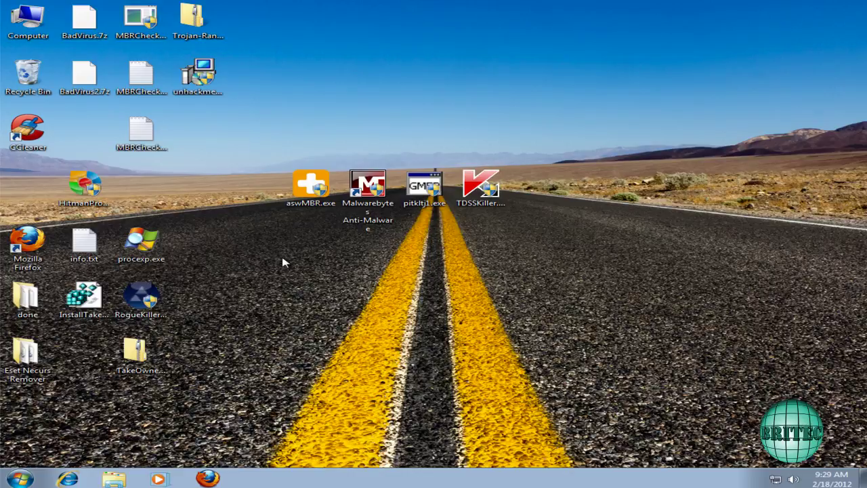
pyautogui.moveTo(84, 185); pyautogui.dragTo(316, 251)
# - Launch Hitman Pro, allow it to make changes to the computer, and minimize its window during the automatic update
pyautogui.doubleClick(313, 237)
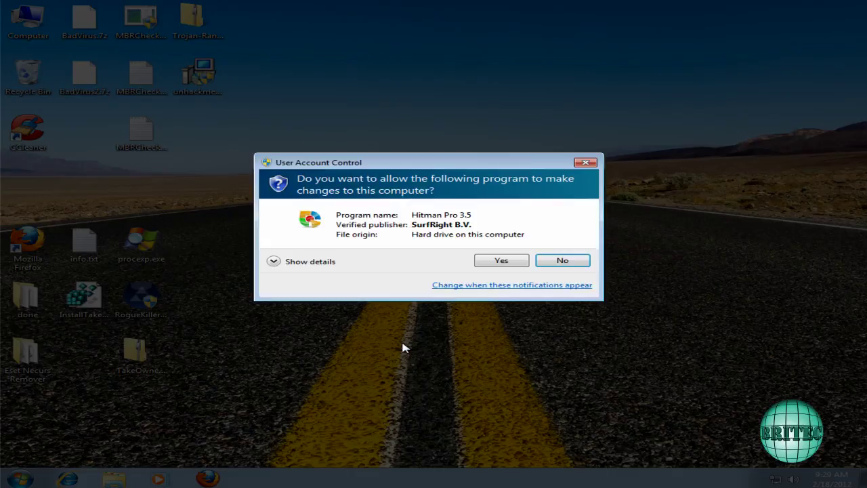
pyautogui.click(502, 261)
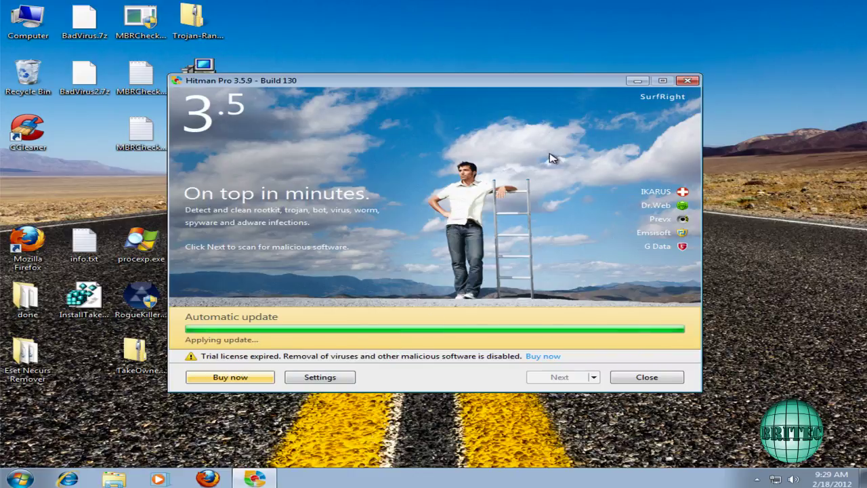
pyautogui.click(638, 81)
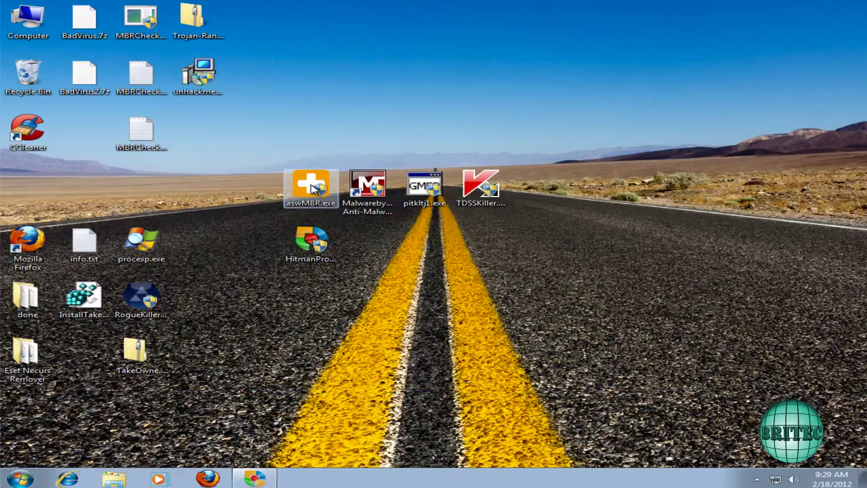
# - Launch Malwarebytes Anti-Malware with permission to make changes, update its database, and dismiss the update message
pyautogui.doubleClick(367, 186)
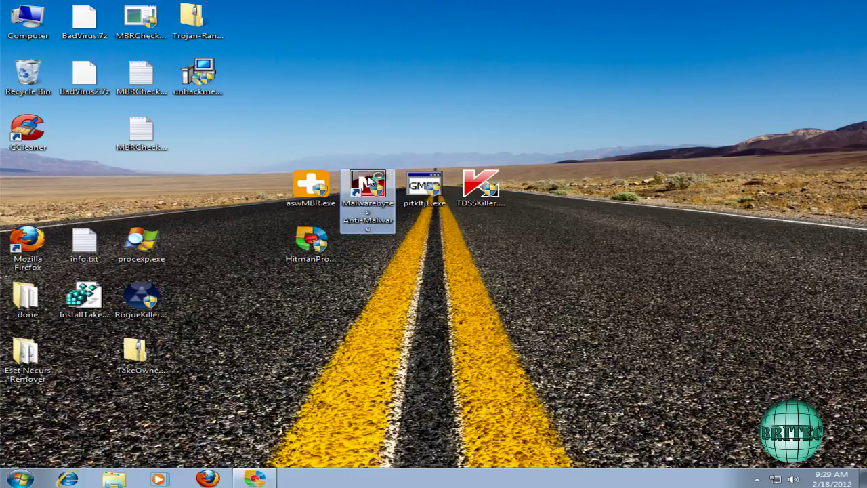
pyautogui.click(507, 258)
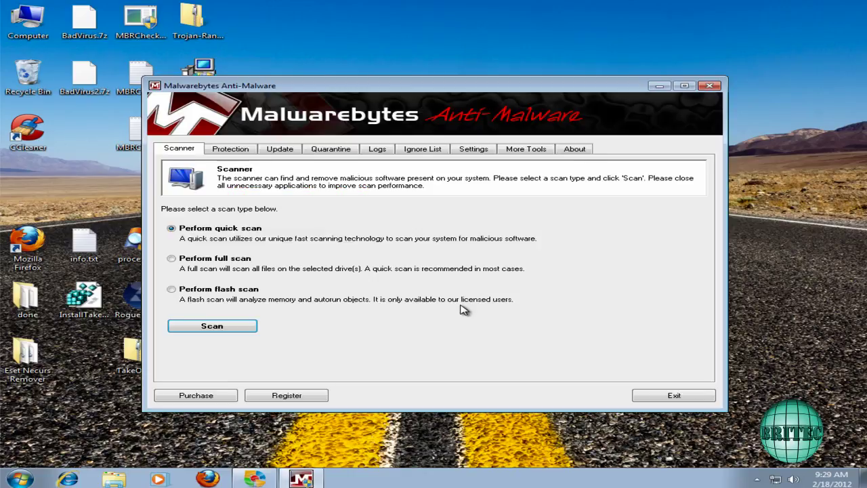
pyautogui.click(280, 152)
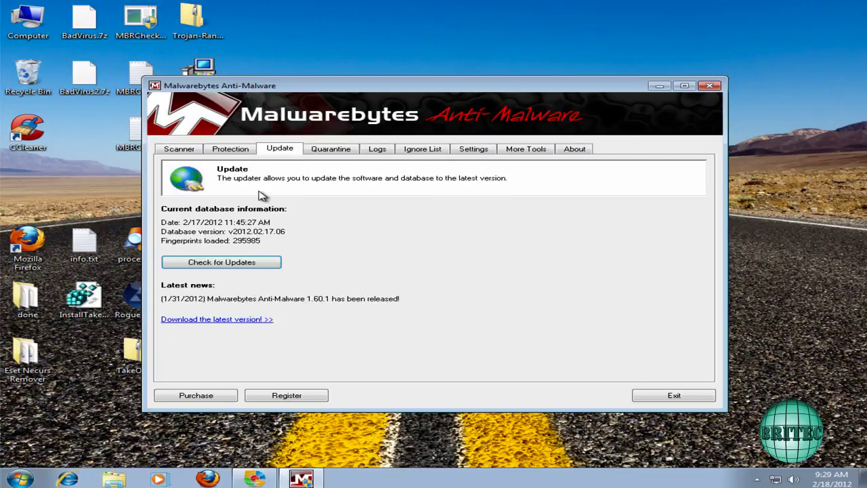
pyautogui.click(220, 263)
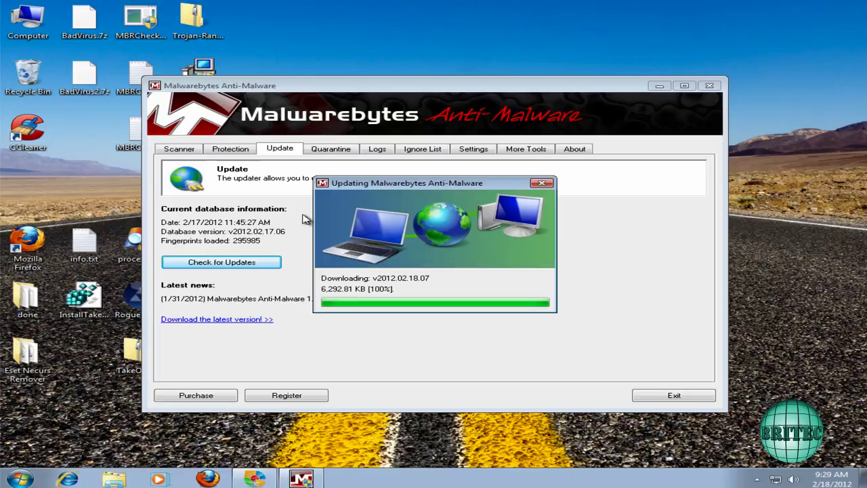
pyautogui.click(576, 278)
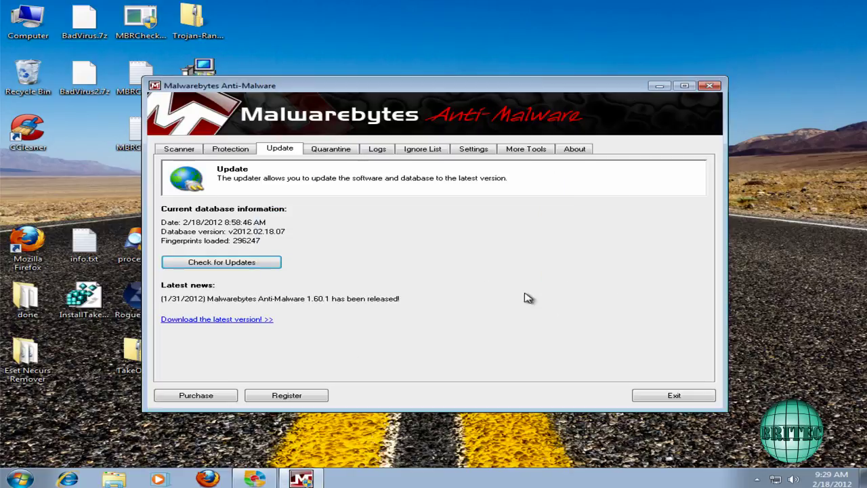
# - Start a full Malwarebytes scan of the C: drive and minimize the window while it runs
pyautogui.click(179, 149)
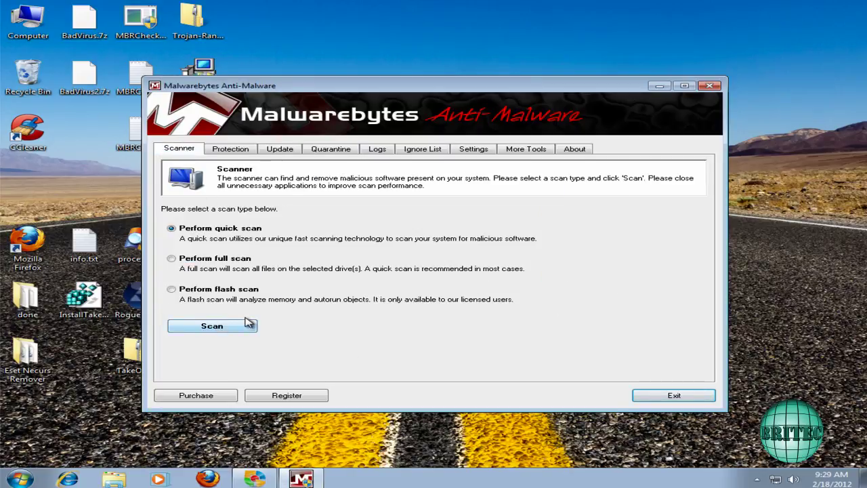
pyautogui.click(180, 260)
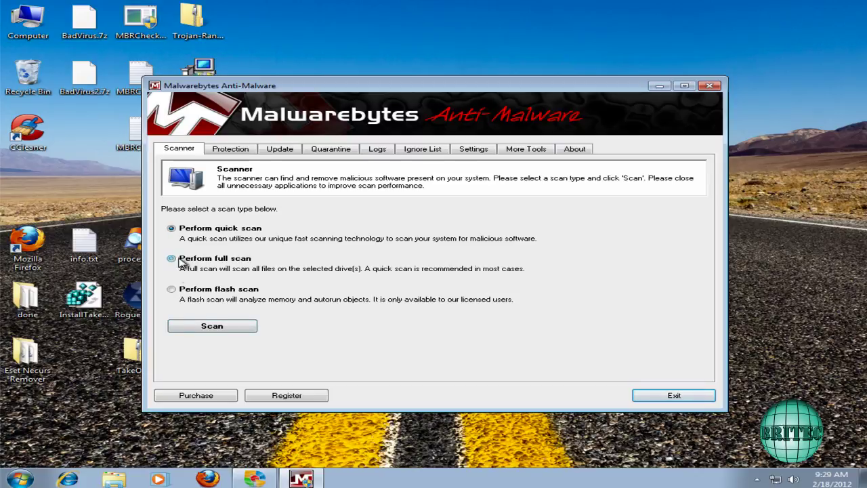
pyautogui.click(196, 325)
pyautogui.click(496, 321)
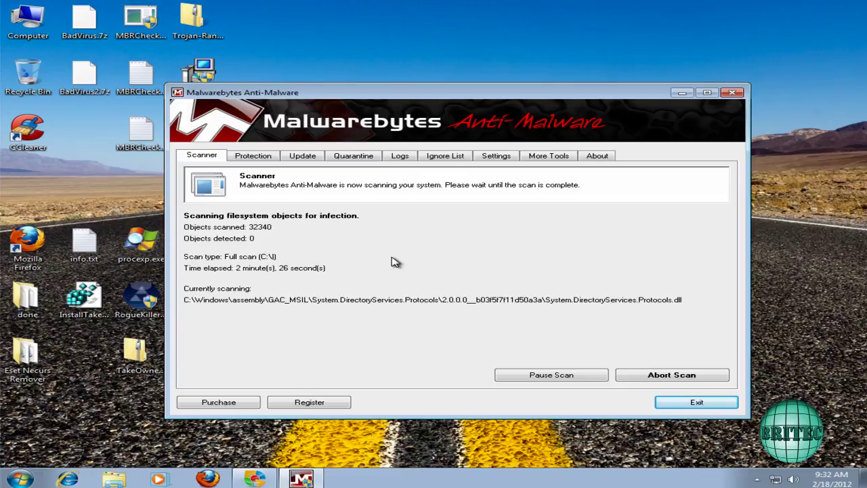
pyautogui.click(682, 93)
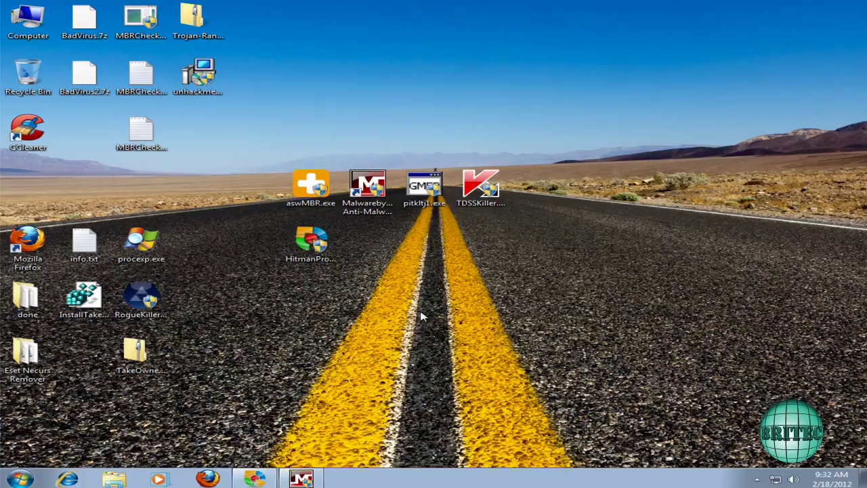